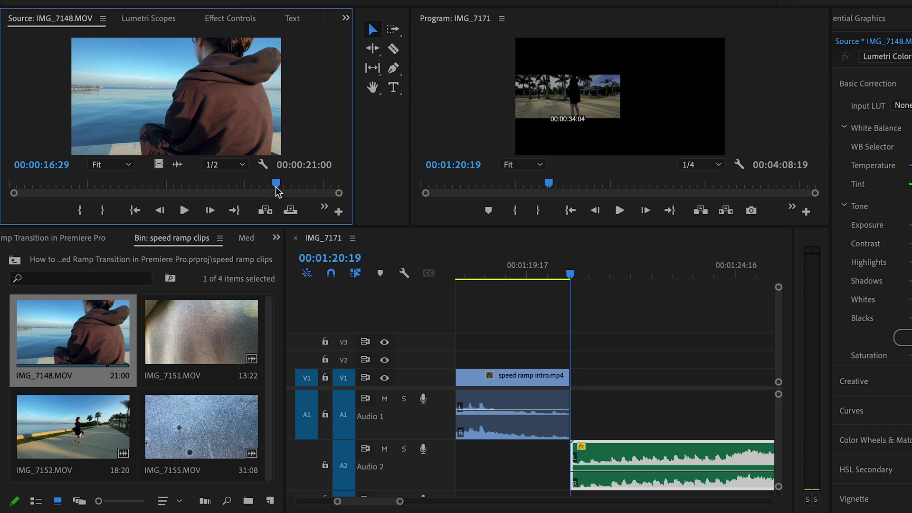
# Step: Preview the closing fabric close-up of IMG_7148.MOV and the opening one of IMG_7151.MOV in the source monitor
pyautogui.moveTo(276, 188); pyautogui.dragTo(321, 205)
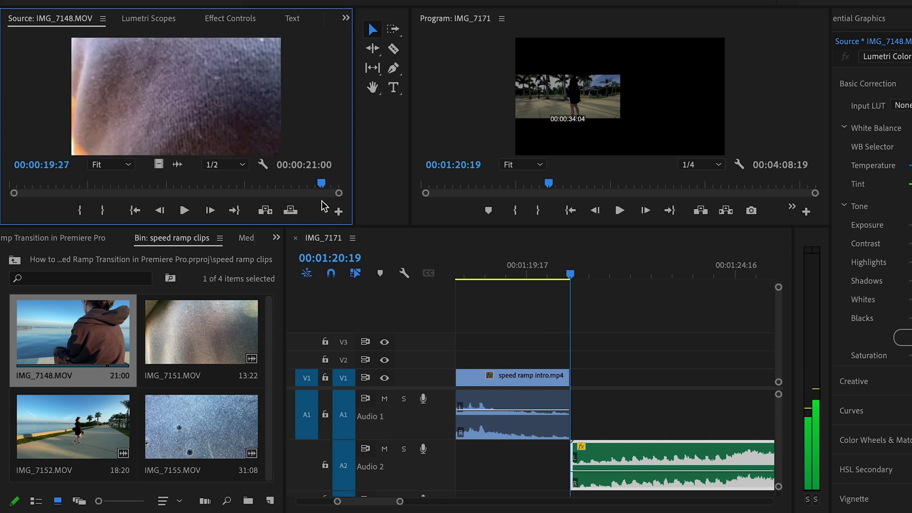
pyautogui.click(157, 359)
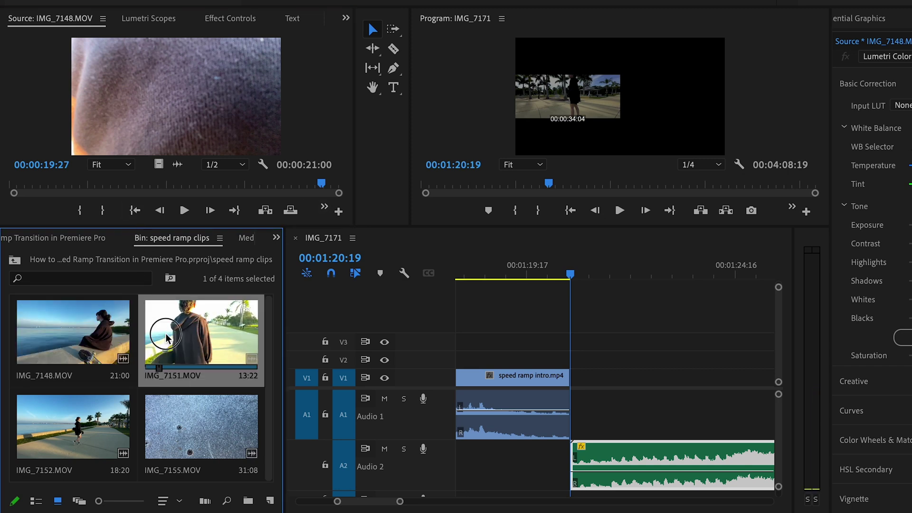
pyautogui.doubleClick(166, 338)
pyautogui.moveTo(45, 190); pyautogui.dragTo(2, 205)
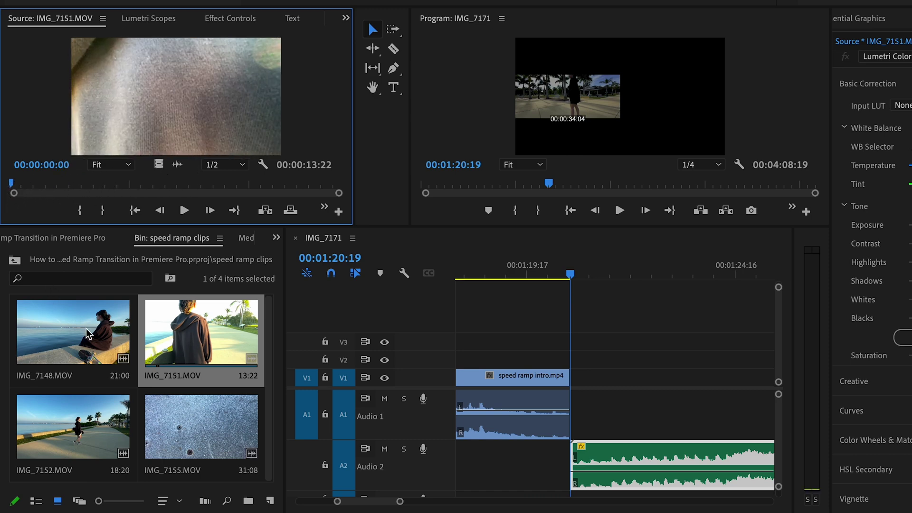
# Step: Mark IMG_7148.MOV from 00:00:10:07 to 00:00:19:23 and place only its video on V1 directly after the speed ramp intro clip
pyautogui.click(90, 343)
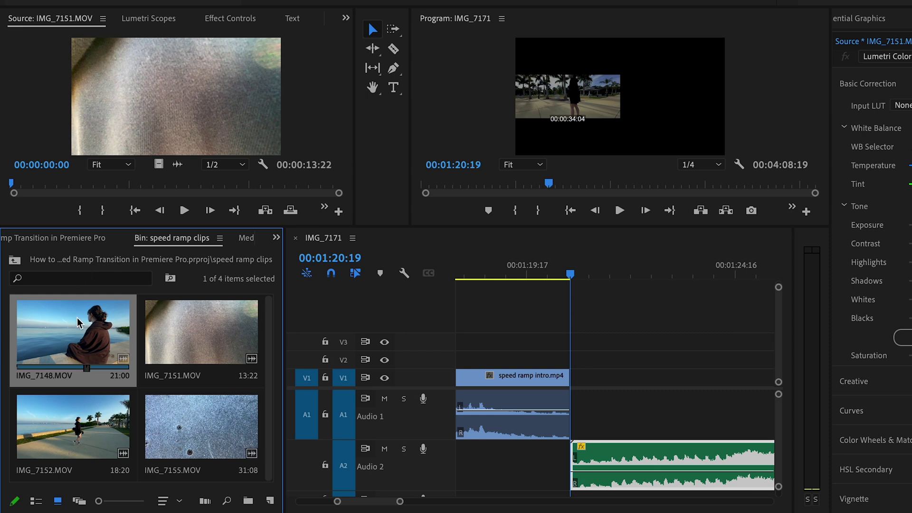
pyautogui.moveTo(78, 331)
pyautogui.mouseDown()
pyautogui.moveTo(468, 383)
pyautogui.moveTo(163, 363)
pyautogui.moveTo(71, 342)
pyautogui.moveTo(73, 335)
pyautogui.mouseUp()
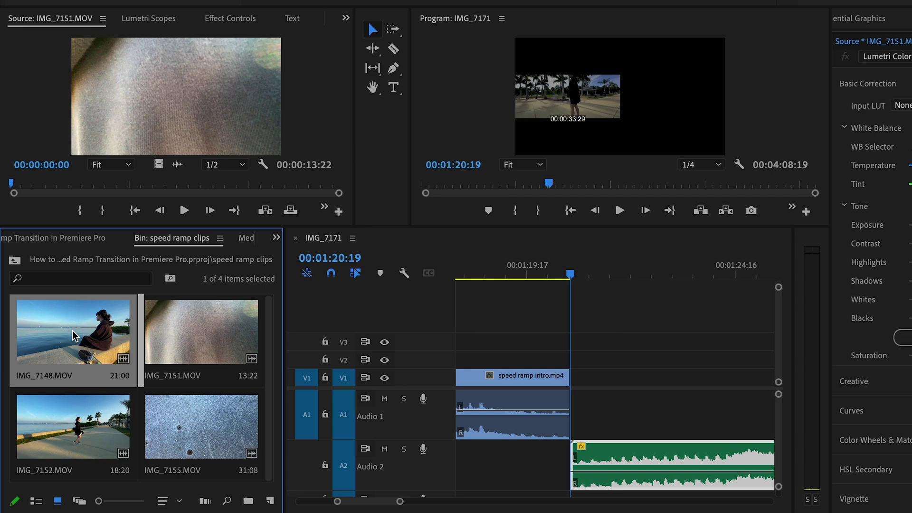
pyautogui.doubleClick(74, 334)
pyautogui.moveTo(218, 186); pyautogui.dragTo(172, 194)
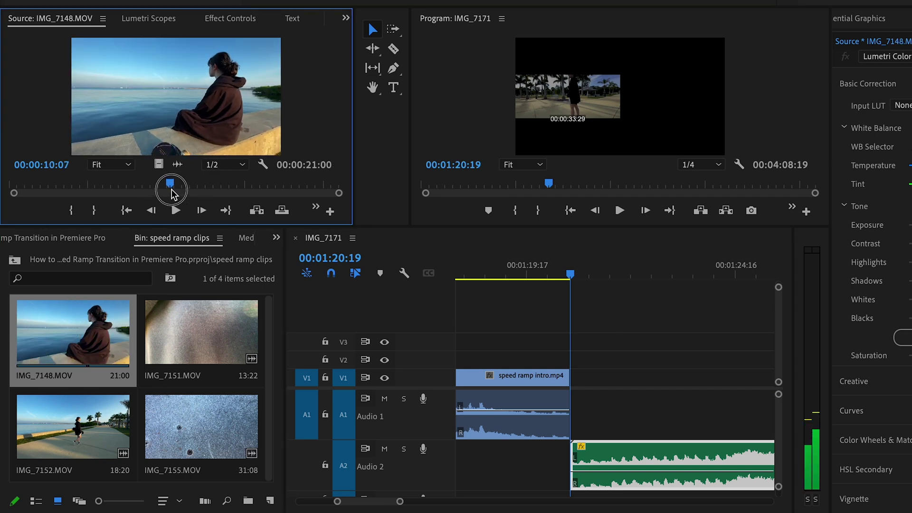
pyautogui.click(88, 215)
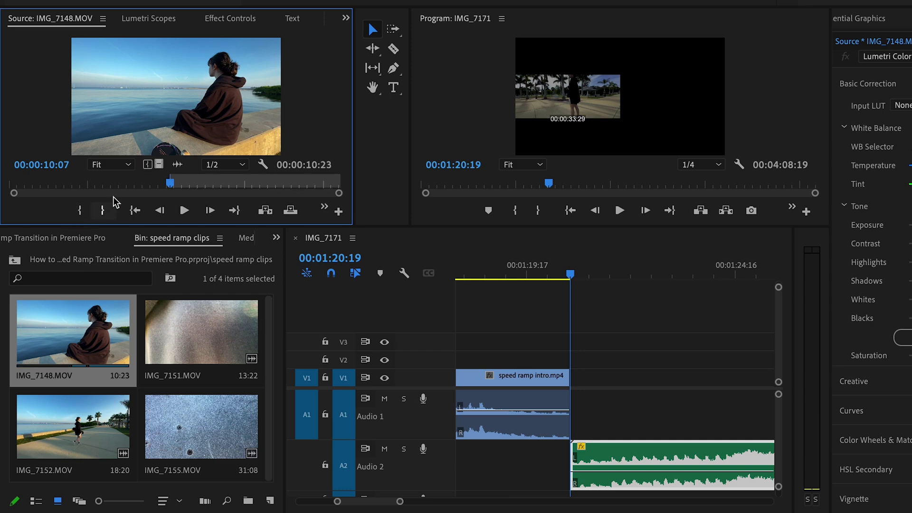
pyautogui.moveTo(172, 190); pyautogui.dragTo(320, 183)
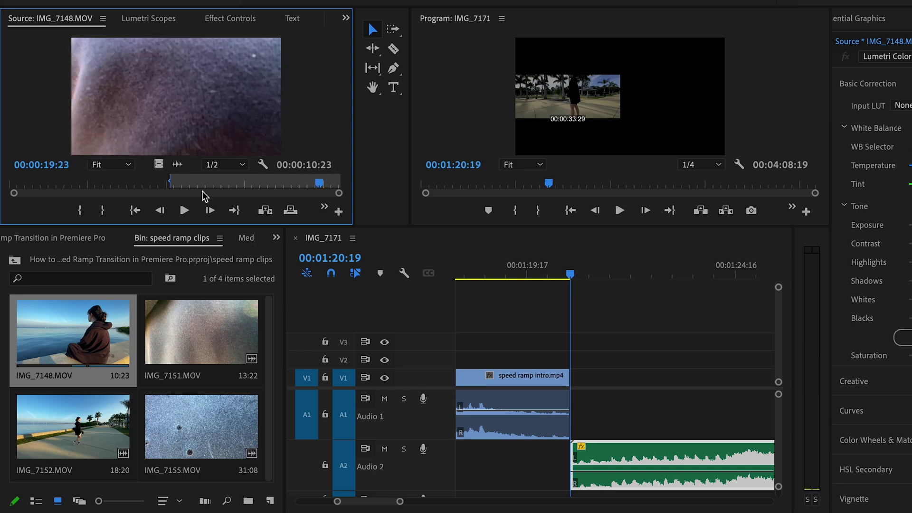
pyautogui.click(104, 210)
pyautogui.moveTo(161, 164); pyautogui.dragTo(568, 392)
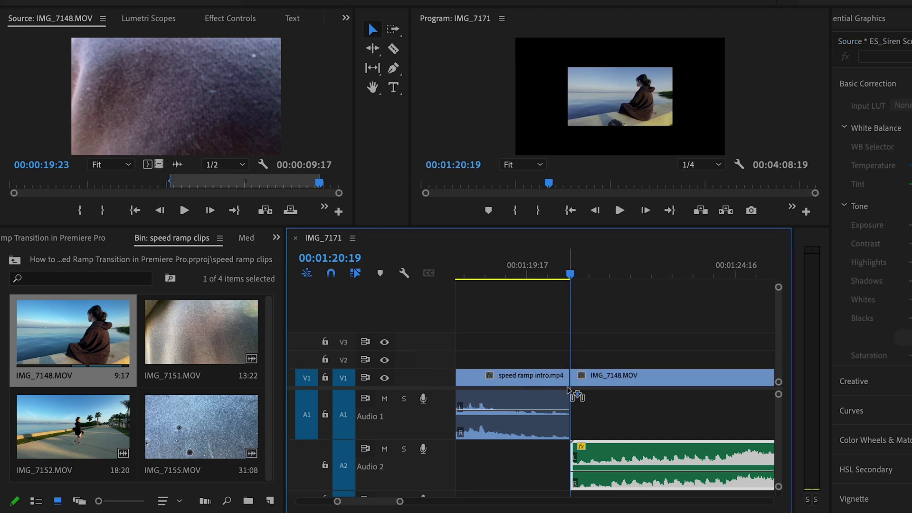
# Step: Mark IMG_7151.MOV from 00:00:00:09 to 00:00:07:09 and place only its video on V1 directly after IMG_7148.MOV
pyautogui.scroll(-5, 492, 361)
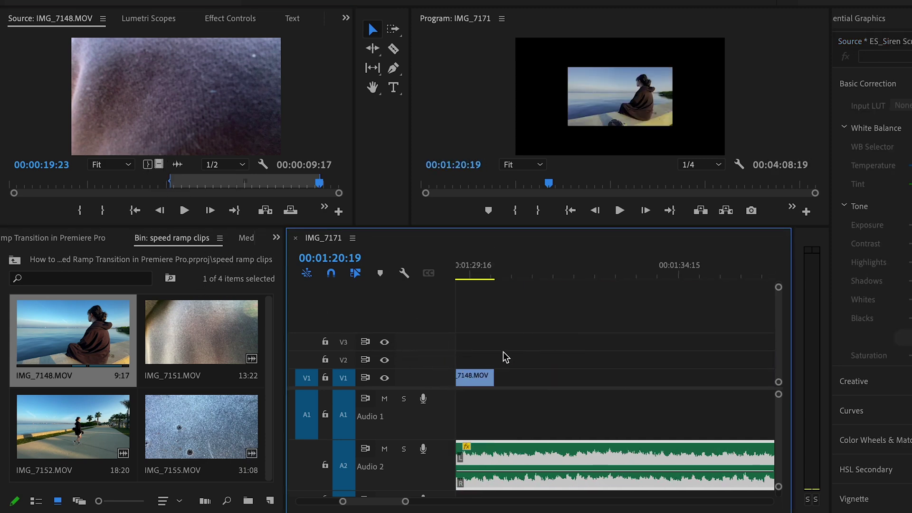
pyautogui.doubleClick(185, 356)
pyautogui.moveTo(119, 187); pyautogui.dragTo(16, 202)
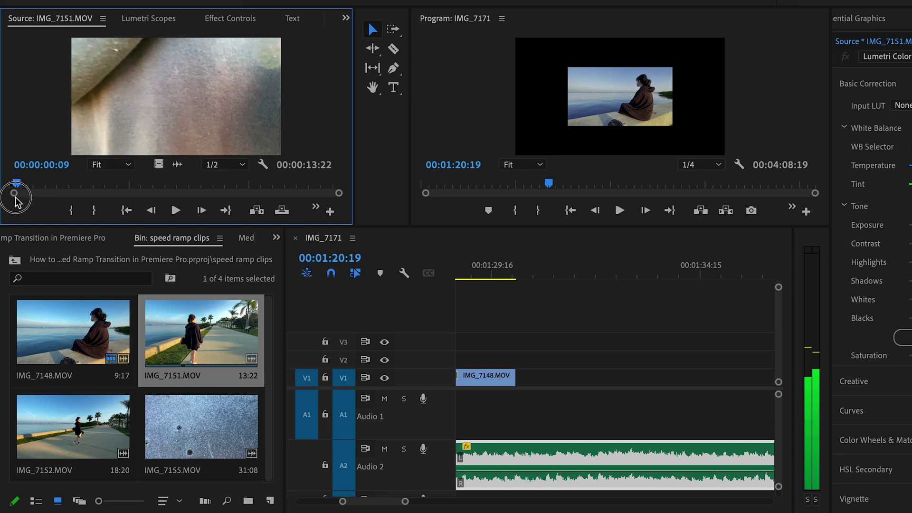
pyautogui.click(70, 210)
pyautogui.moveTo(23, 188); pyautogui.dragTo(187, 174)
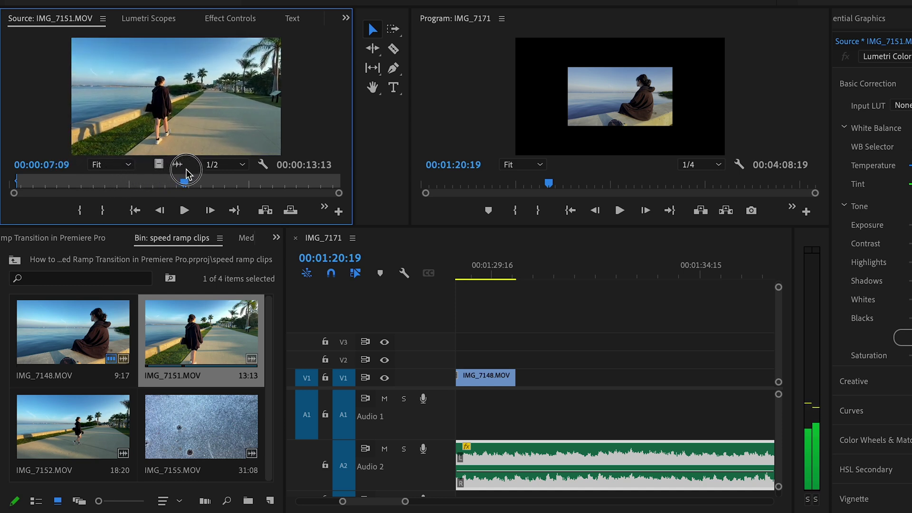
pyautogui.click(101, 210)
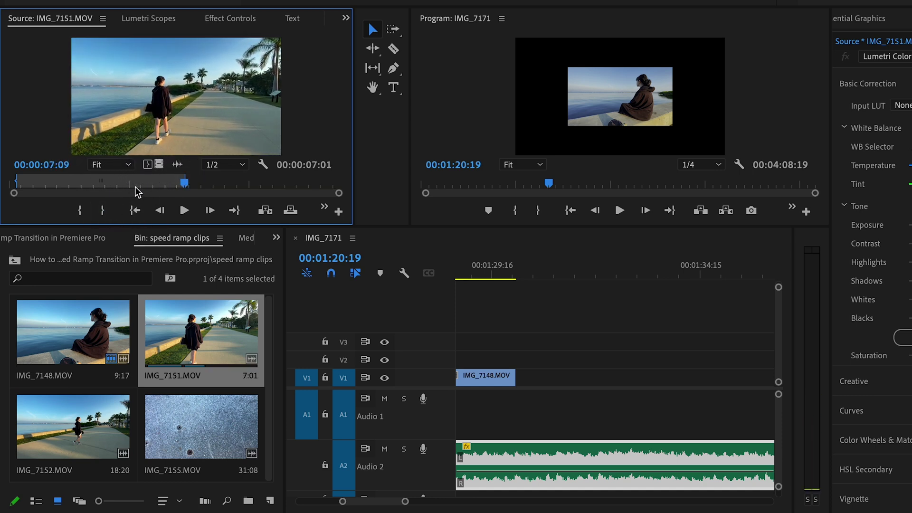
pyautogui.moveTo(161, 164); pyautogui.dragTo(517, 376)
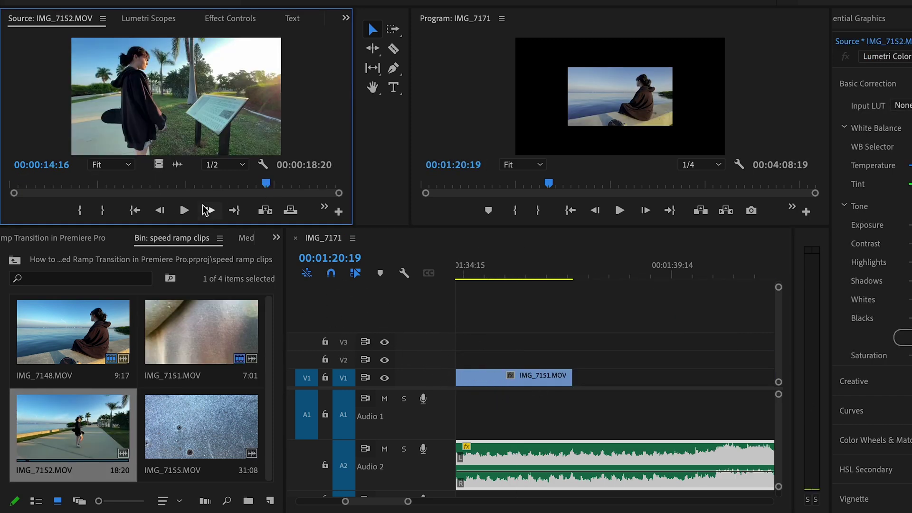
# Step: Mark IMG_7152.MOV from 00:00:14:16 to 00:00:18:15 and place only its video on V1 a short gap after IMG_7151.MOV
pyautogui.click(81, 211)
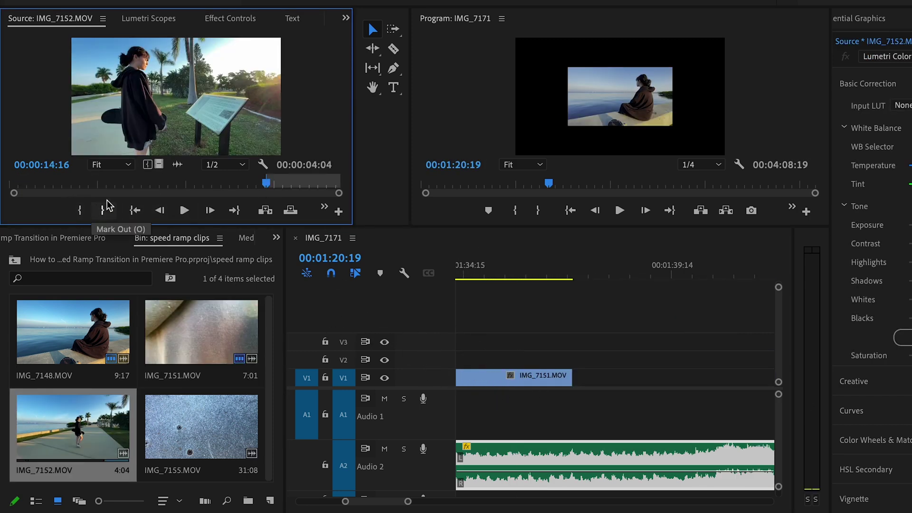
pyautogui.moveTo(268, 188); pyautogui.dragTo(337, 184)
pyautogui.click(102, 210)
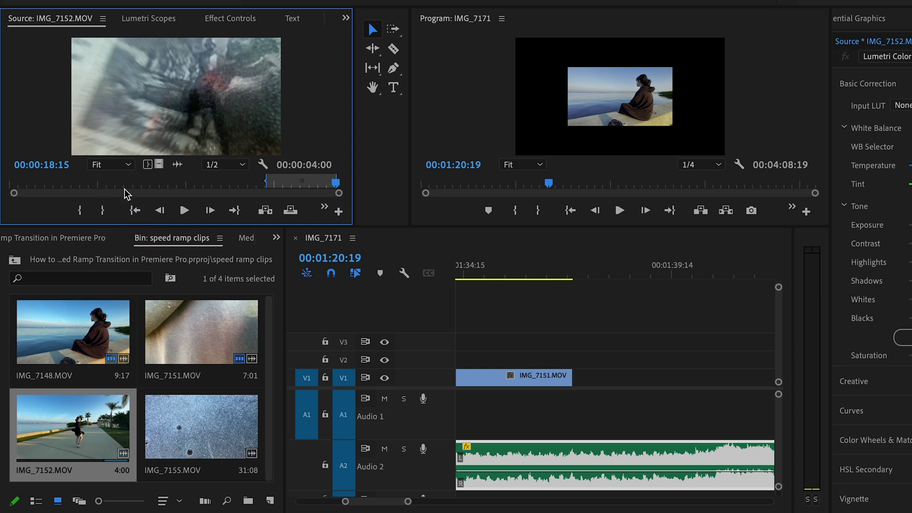
pyautogui.moveTo(158, 164); pyautogui.dragTo(586, 379)
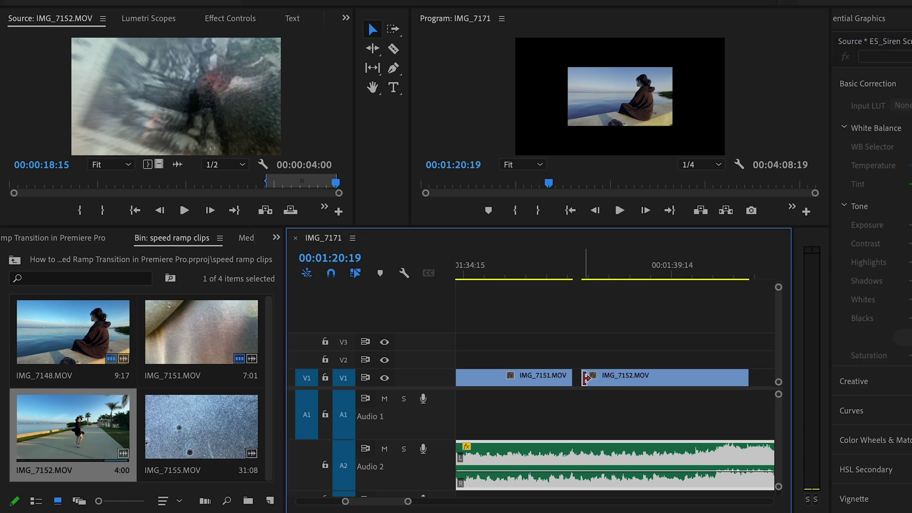
# Step: Mark IMG_7155.MOV from 00:00:01:08 to 00:00:15:27 and place only its video on V1 directly after IMG_7152.MOV
pyautogui.doubleClick(184, 437)
pyautogui.moveTo(112, 189); pyautogui.dragTo(23, 203)
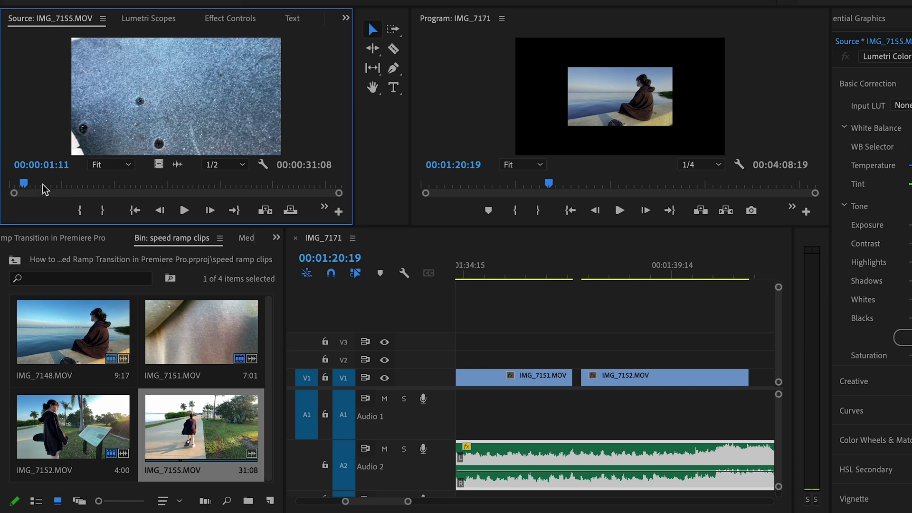
pyautogui.click(155, 215)
pyautogui.click(156, 215)
pyautogui.click(157, 215)
pyautogui.click(79, 211)
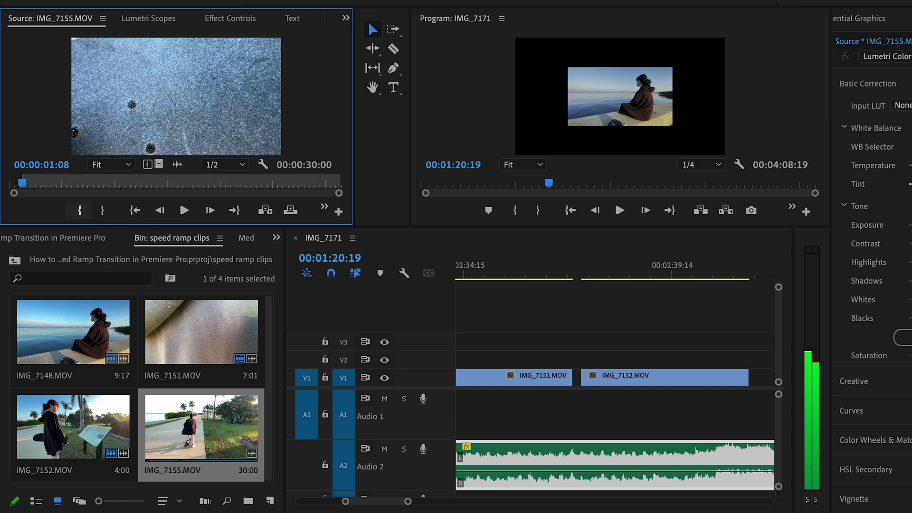
pyautogui.moveTo(24, 187); pyautogui.dragTo(177, 166)
pyautogui.click(105, 211)
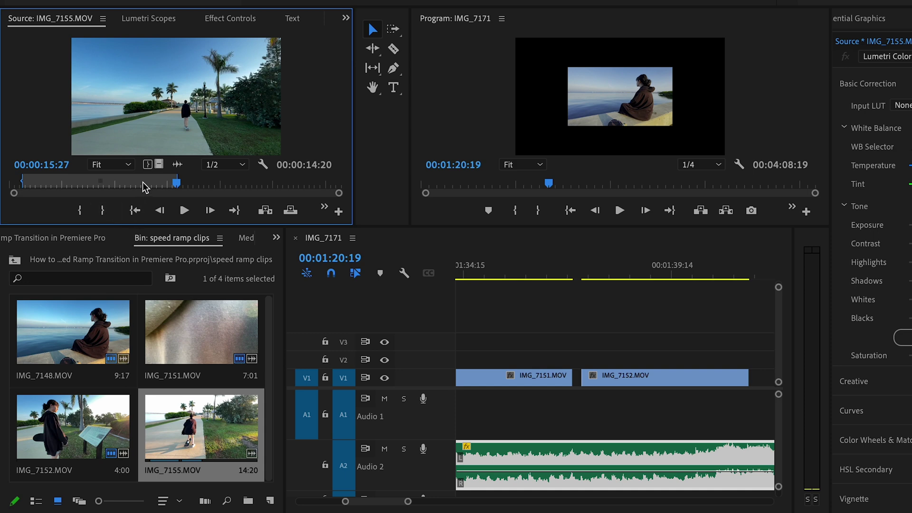
pyautogui.moveTo(156, 165); pyautogui.dragTo(755, 379)
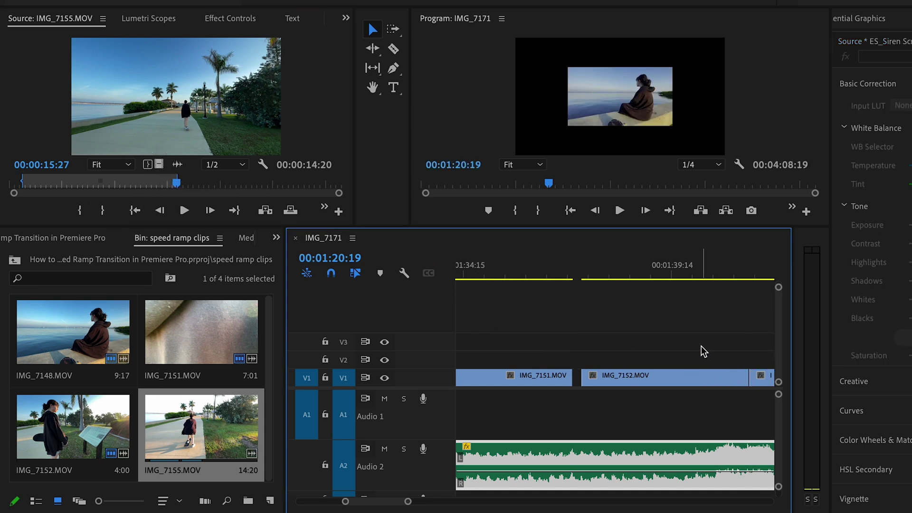
# Step: Give the video tracks more room in the timeline and increase the height of V1 to show the clip thumbnails
pyautogui.scroll(6, 688, 349)
pyautogui.scroll(8, 651, 340)
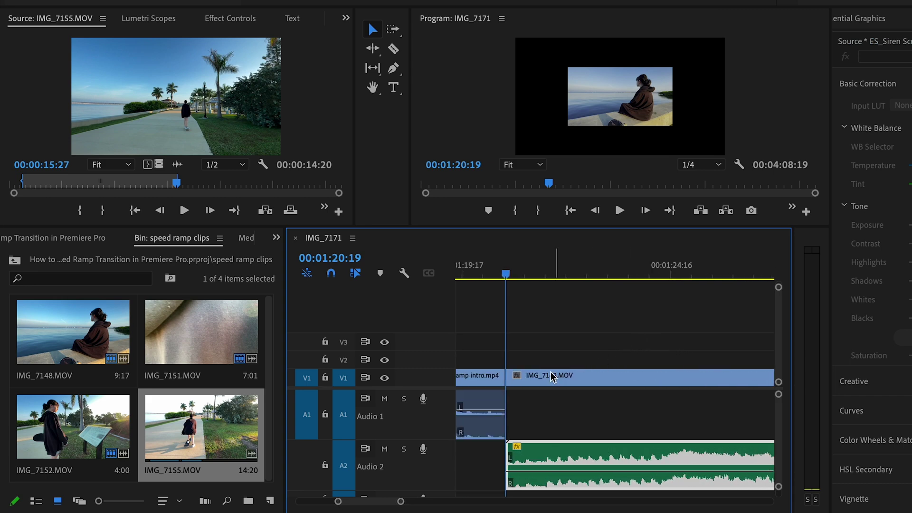
pyautogui.moveTo(431, 389); pyautogui.dragTo(437, 464)
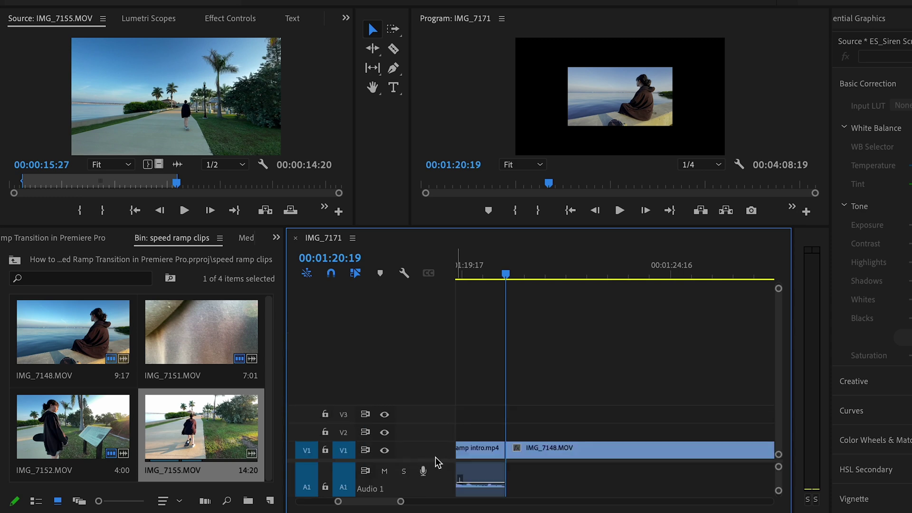
pyautogui.moveTo(436, 443); pyautogui.dragTo(417, 322)
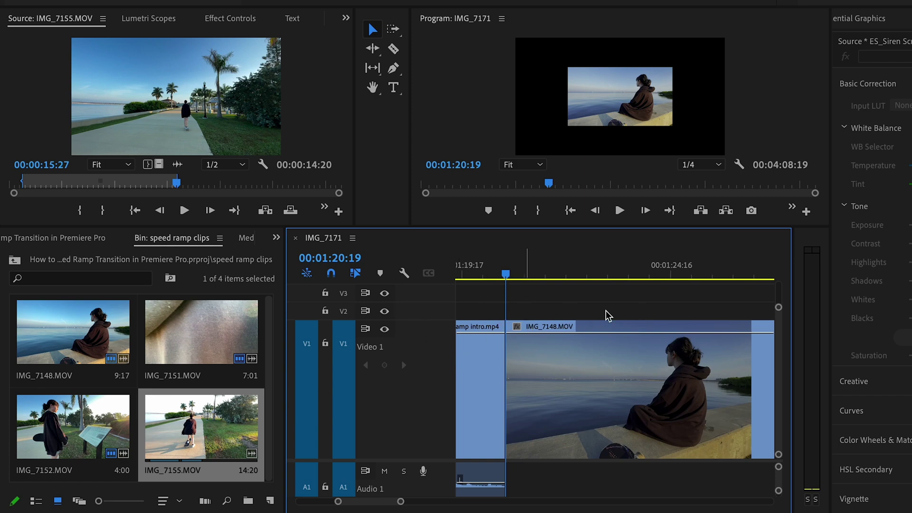
# Step: Add a clip marker to IMG_7148.MOV at 00:01:27:16 and another to IMG_7151.MOV at 00:01:32:04
pyautogui.hscroll(8, 577, 418)
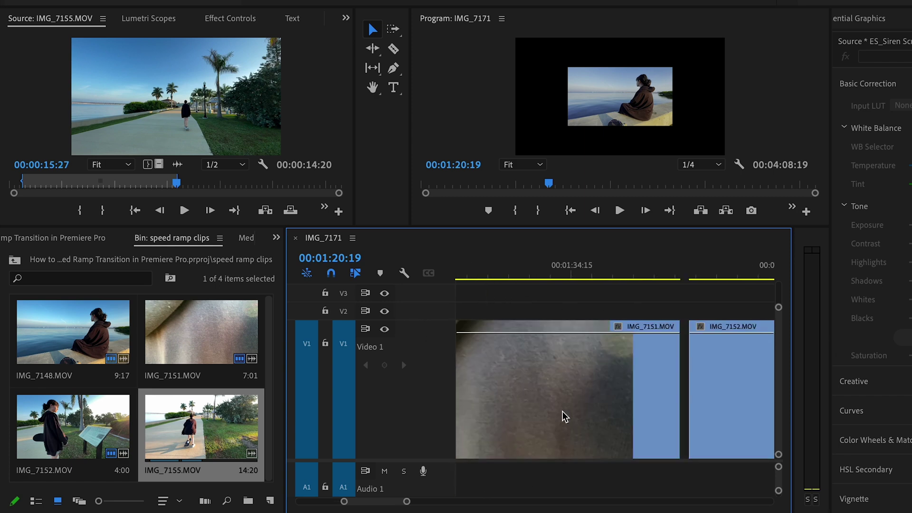
pyautogui.hscroll(-6, 547, 421)
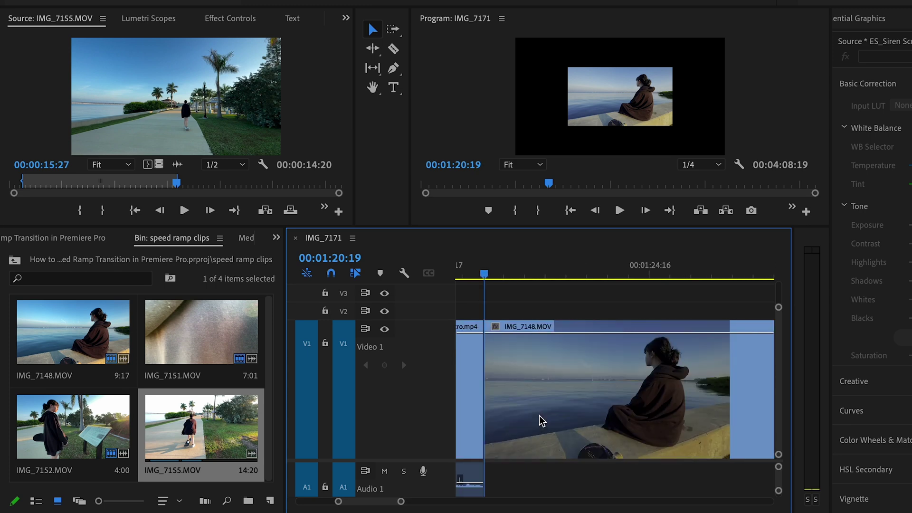
pyautogui.moveTo(485, 276); pyautogui.dragTo(617, 266)
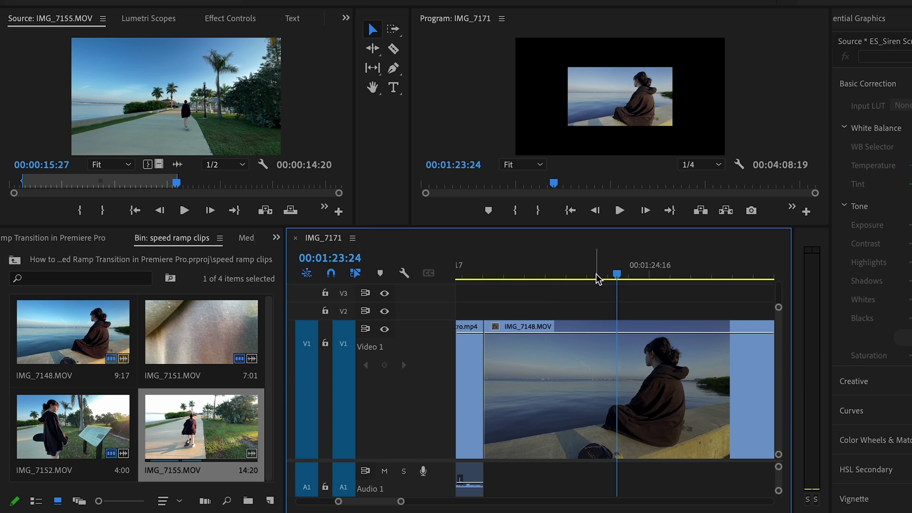
pyautogui.moveTo(618, 276); pyautogui.dragTo(714, 275)
pyautogui.scroll(-5, 603, 369)
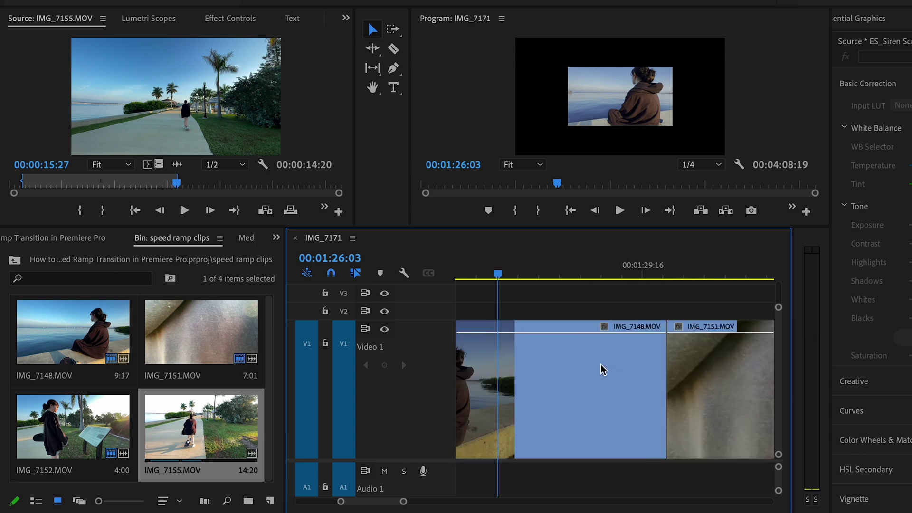
pyautogui.moveTo(589, 270)
pyautogui.mouseDown()
pyautogui.moveTo(618, 266)
pyautogui.moveTo(525, 291)
pyautogui.moveTo(591, 274)
pyautogui.moveTo(537, 284)
pyautogui.moveTo(580, 271)
pyautogui.mouseUp()
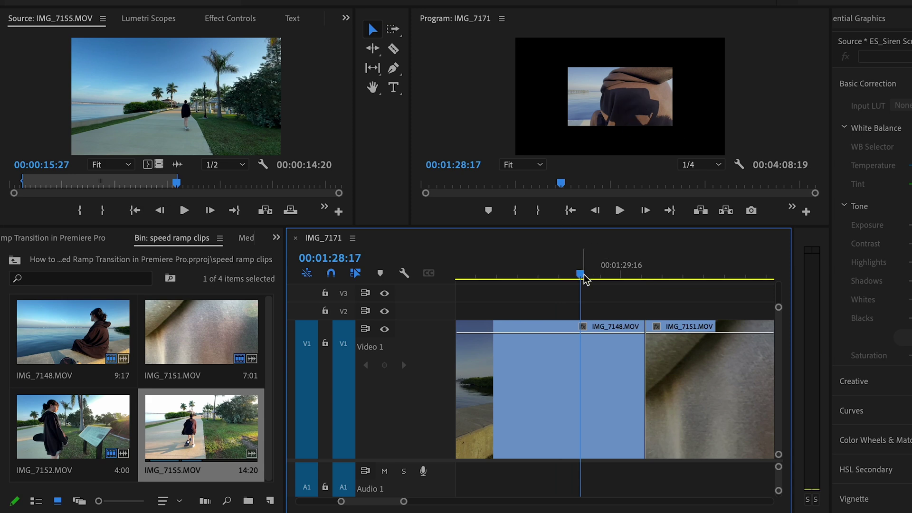
pyautogui.moveTo(582, 277); pyautogui.dragTo(540, 288)
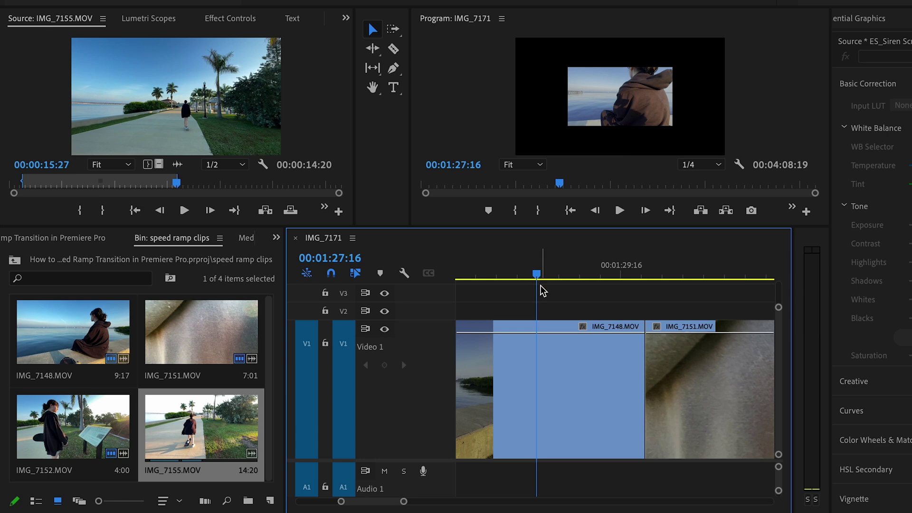
pyautogui.click(537, 331)
pyautogui.press('m')
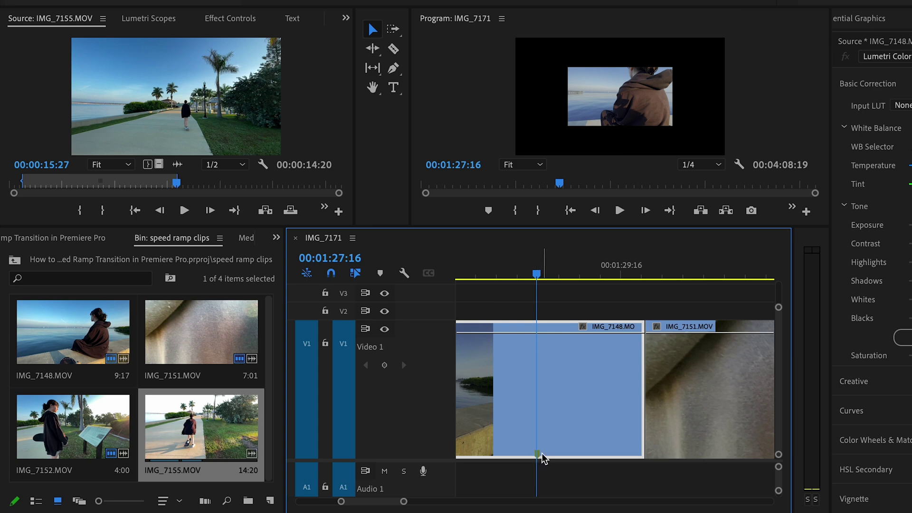
pyautogui.moveTo(537, 276); pyautogui.dragTo(730, 280)
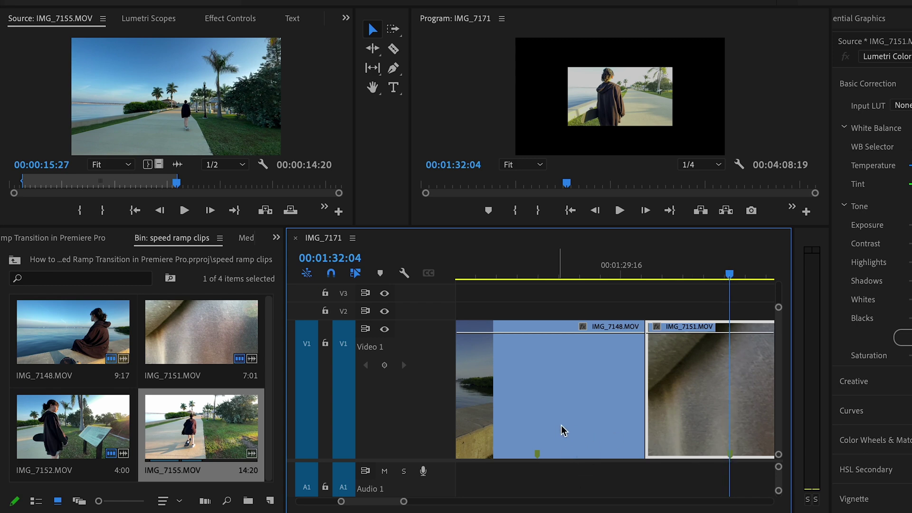
# Step: Switch the keyframe line shown on the IMG_7148.MOV timeline clip from opacity to Time Remapping speed
pyautogui.moveTo(584, 332)
pyautogui.click(584, 334)
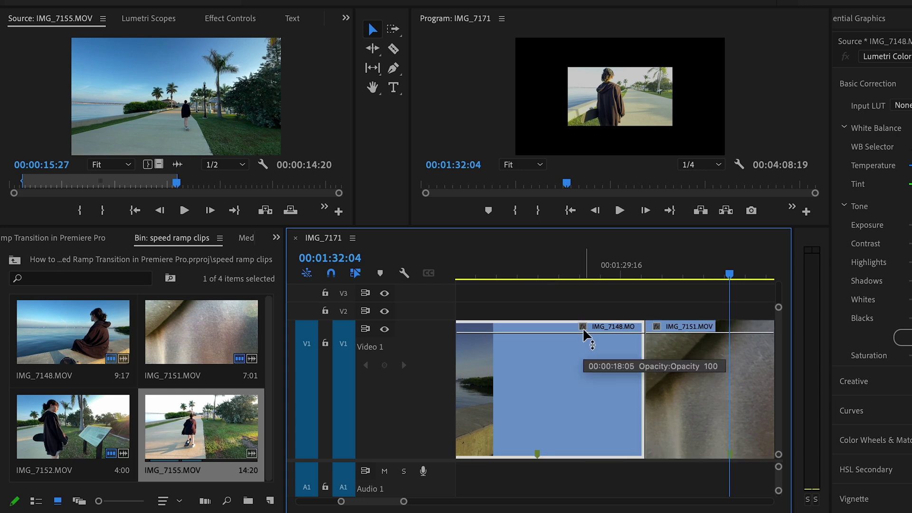
pyautogui.click(584, 329)
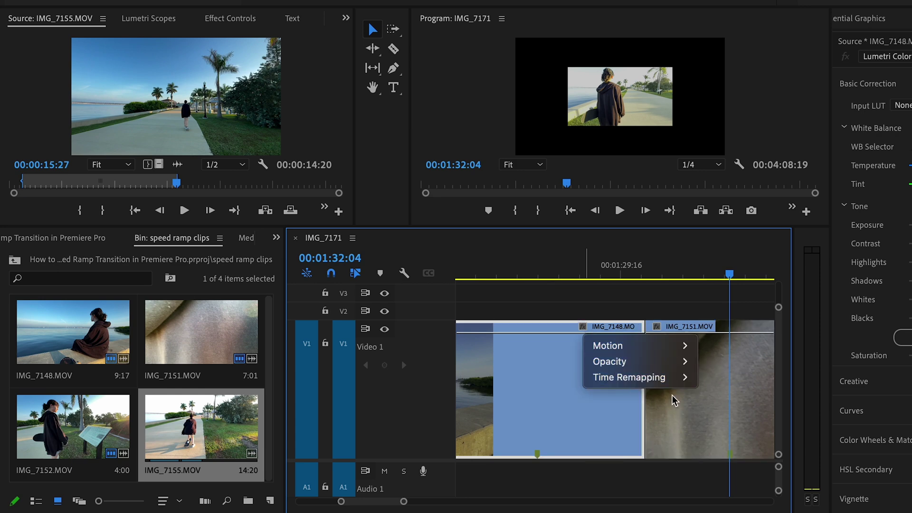
pyautogui.moveTo(667, 374)
pyautogui.click(709, 378)
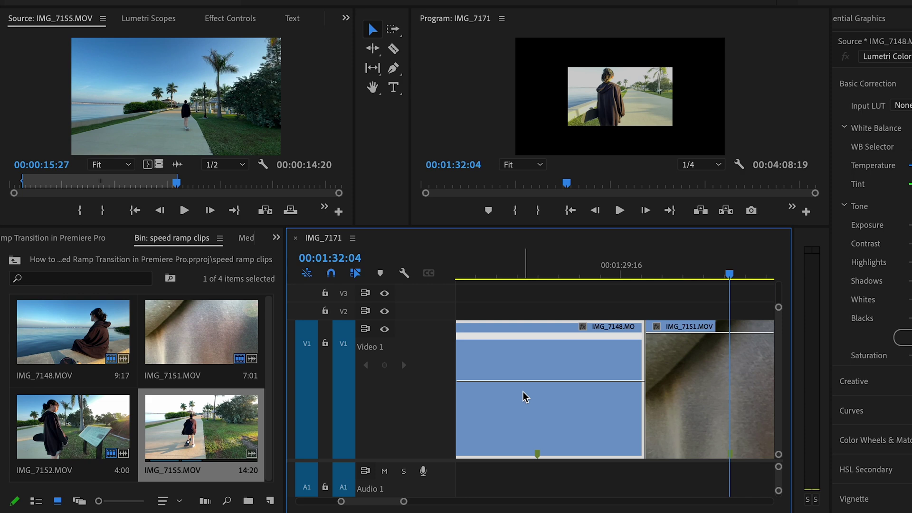
# Step: Add a speed keyframe to IMG_7148.MOV at its clip marker, 00:01:27:17
pyautogui.press('p')
pyautogui.moveTo(538, 259); pyautogui.dragTo(538, 259)
pyautogui.click(540, 381)
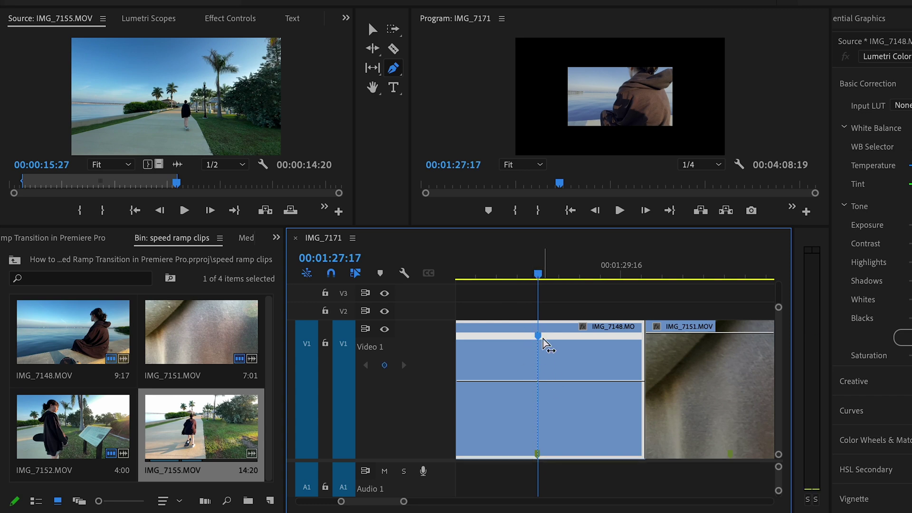
# Step: Show Time Remapping speed on the IMG_7151.MOV timeline clip and add a speed keyframe at its marker, 00:01:32:04
pyautogui.moveTo(541, 279); pyautogui.dragTo(735, 310)
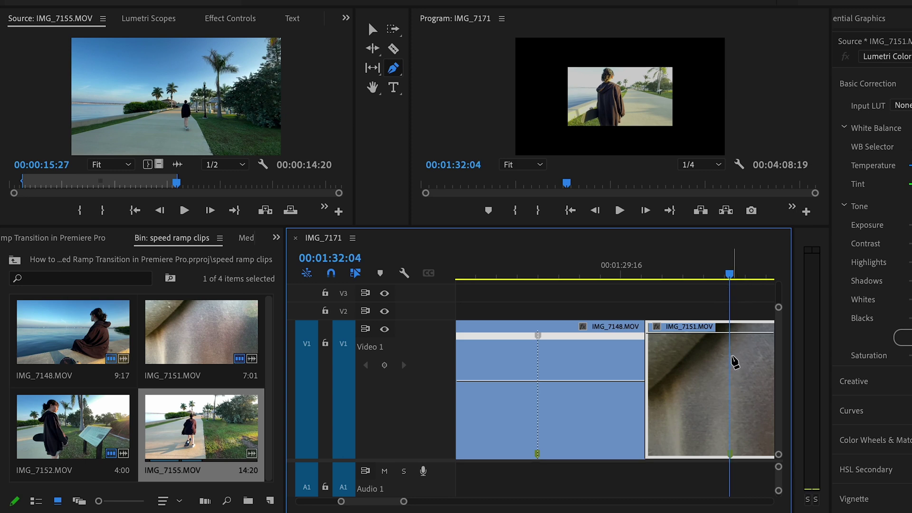
pyautogui.press('v')
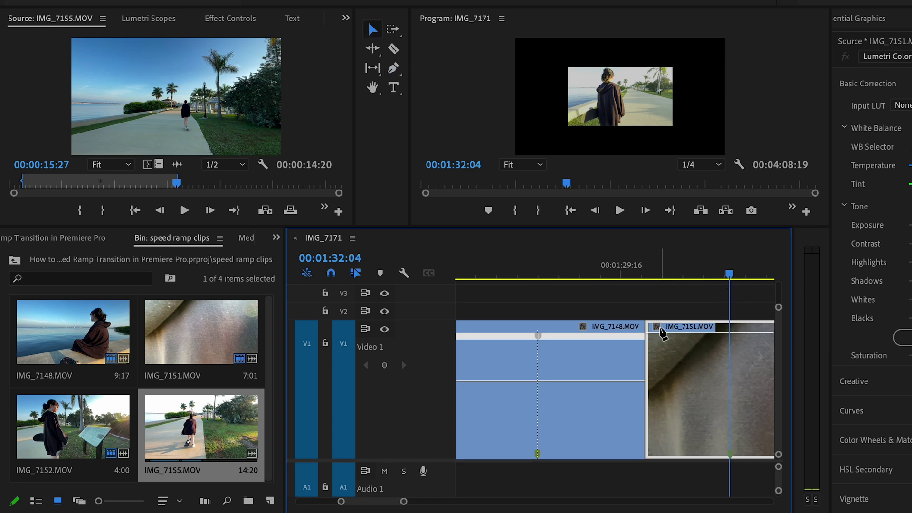
pyautogui.click(660, 326)
pyautogui.moveTo(722, 378)
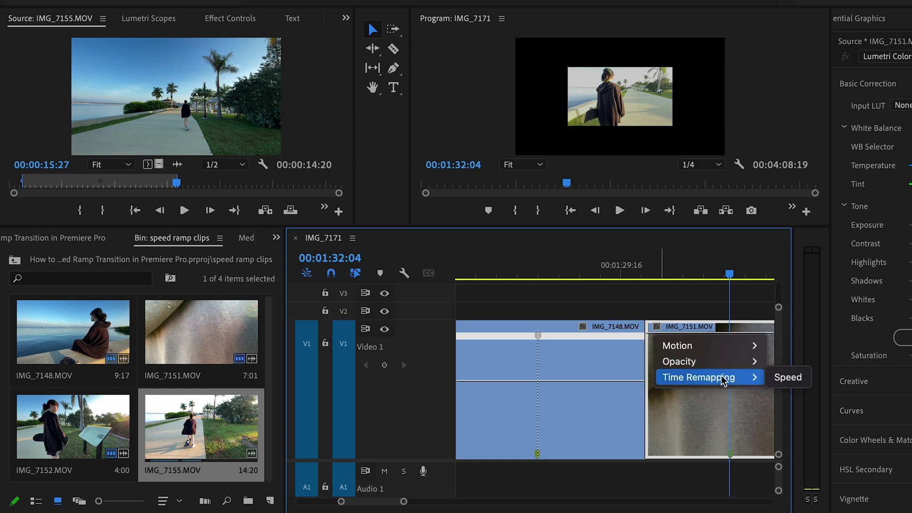
pyautogui.click(776, 379)
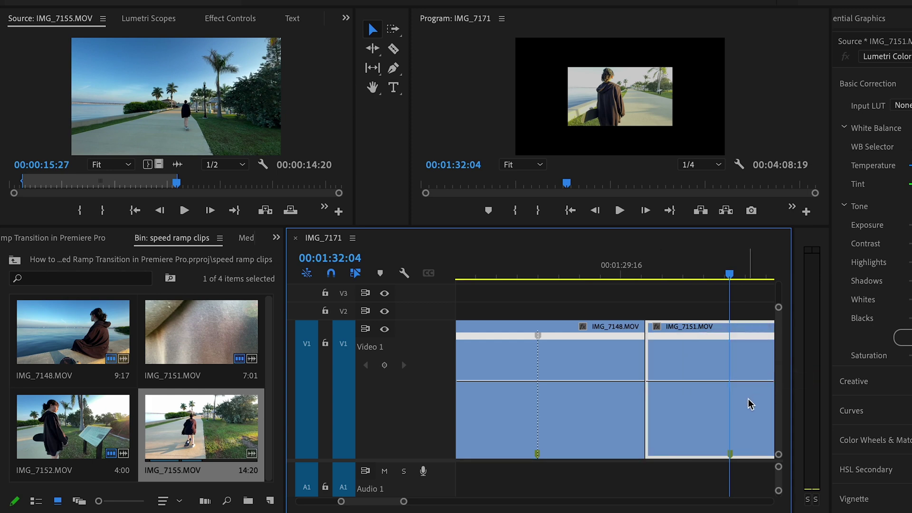
pyautogui.press('p')
pyautogui.click(731, 381)
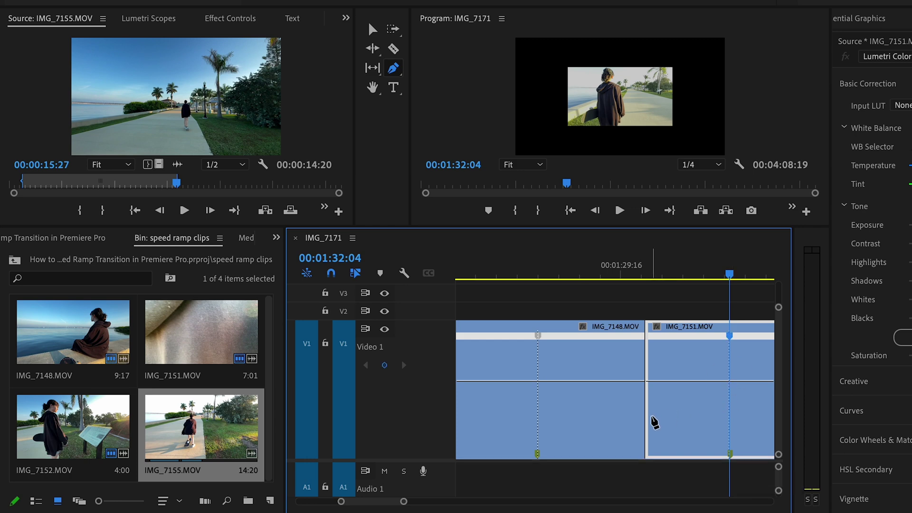
# Step: Raise the speed of the IMG_7148.MOV section after its speed keyframe, up to the end of the clip
pyautogui.press('v')
pyautogui.click(586, 379)
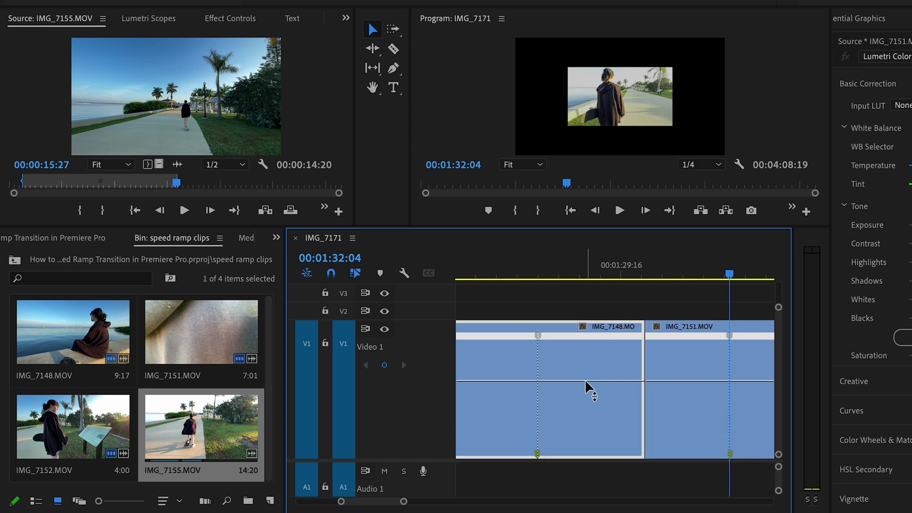
pyautogui.moveTo(585, 379); pyautogui.dragTo(587, 100)
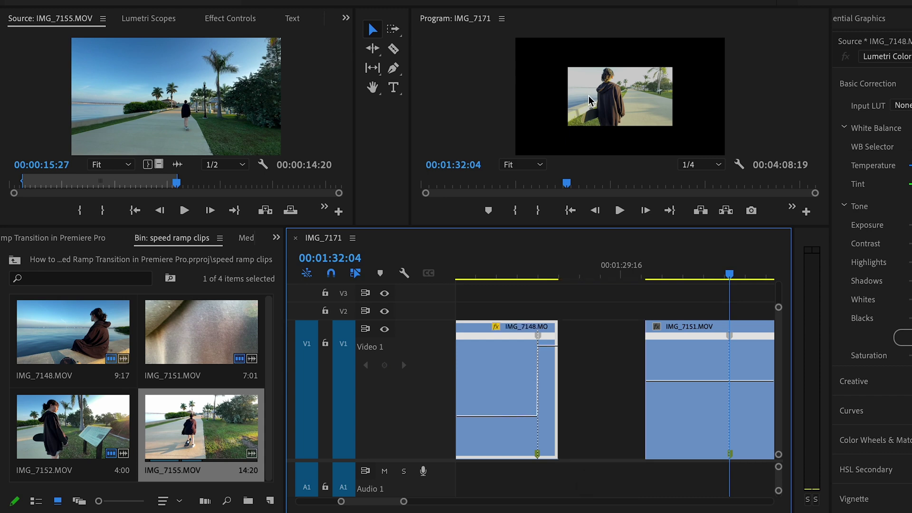
# Step: Raise the speed of the IMG_7151.MOV section before its keyframe and move the clip directly against the end of IMG_7148.MOV
pyautogui.keyDown('ctrl'); pyautogui.click(706, 380); pyautogui.keyUp('ctrl')
pyautogui.moveTo(695, 380); pyautogui.dragTo(694, 264)
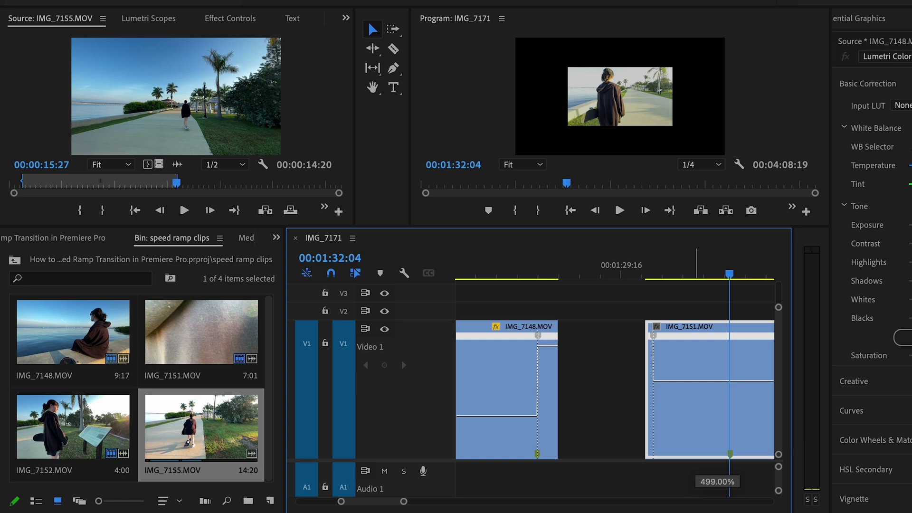
pyautogui.moveTo(694, 263); pyautogui.dragTo(695, 96)
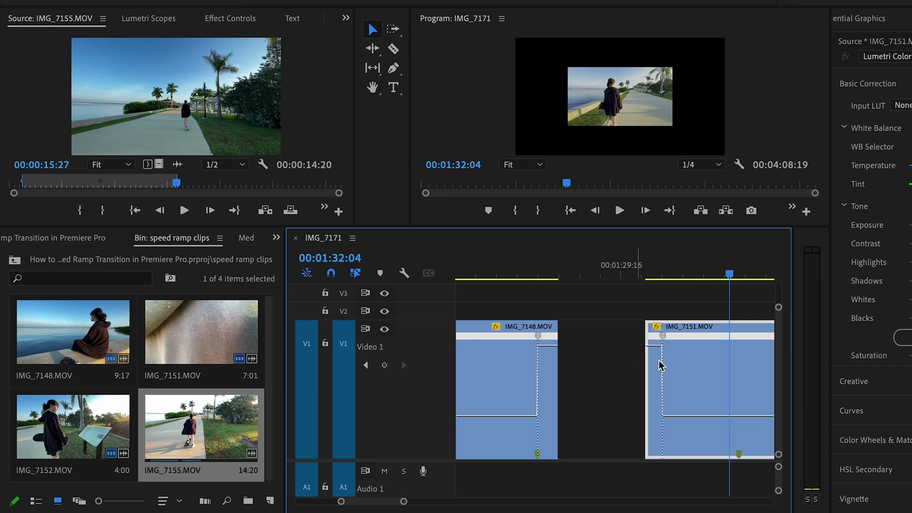
pyautogui.moveTo(711, 366); pyautogui.dragTo(629, 365)
pyautogui.hscroll(-2, 600, 323)
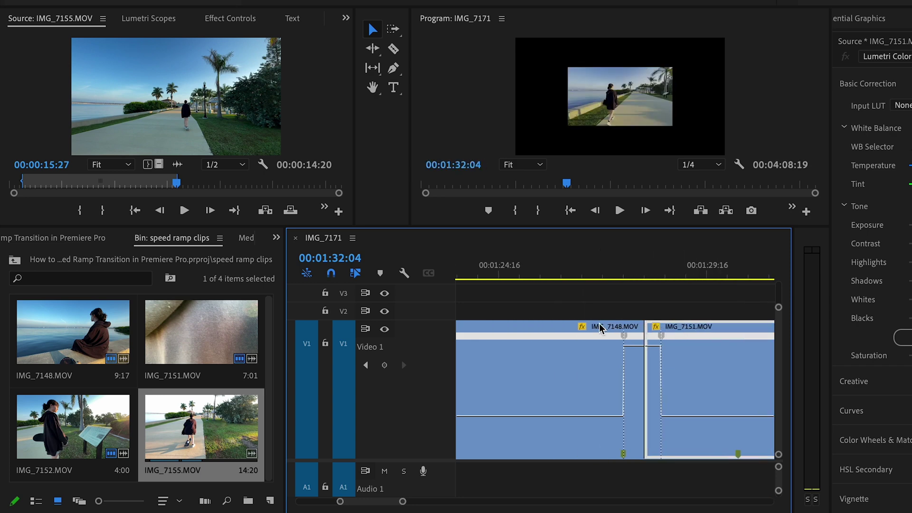
# Step: Apply Scale to Frame Size to both IMG_7148.MOV and IMG_7151.MOV in the timeline
pyautogui.moveTo(566, 295); pyautogui.dragTo(660, 330)
pyautogui.rightClick(710, 355)
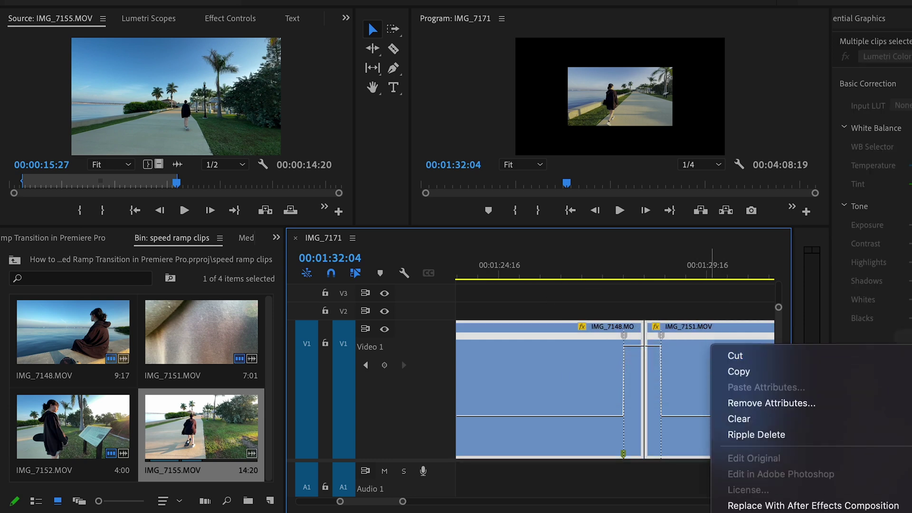
pyautogui.scroll(-10, 788, 324)
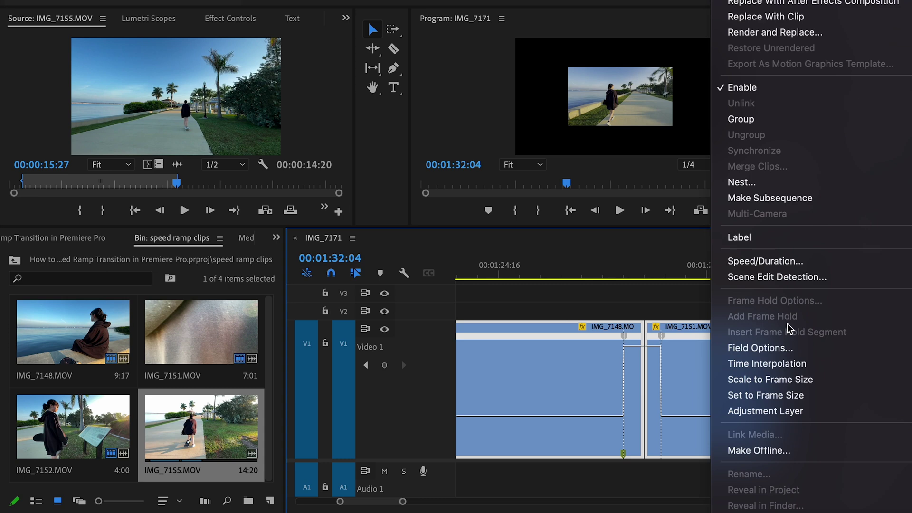
pyautogui.click(774, 380)
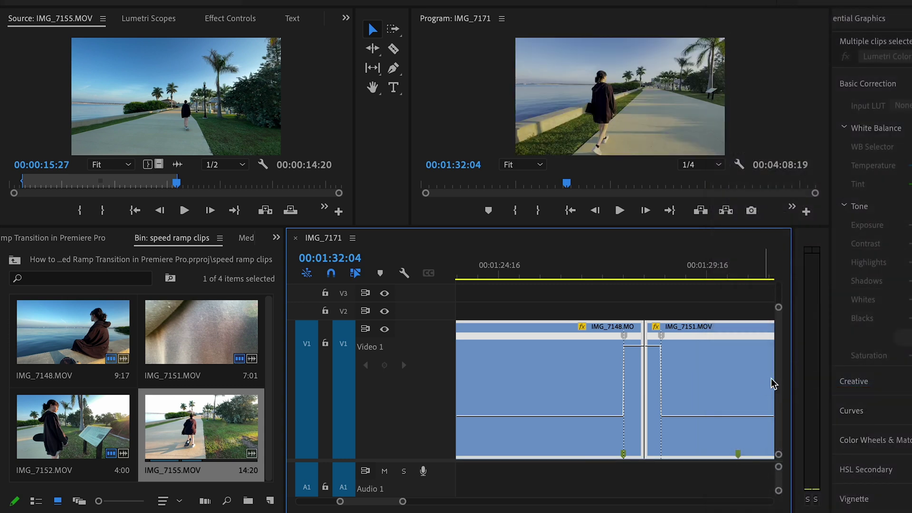
# Step: Play the cut between IMG_7148.MOV and IMG_7151.MOV twice, and return the playhead to 00:01:26:04
pyautogui.click(573, 264)
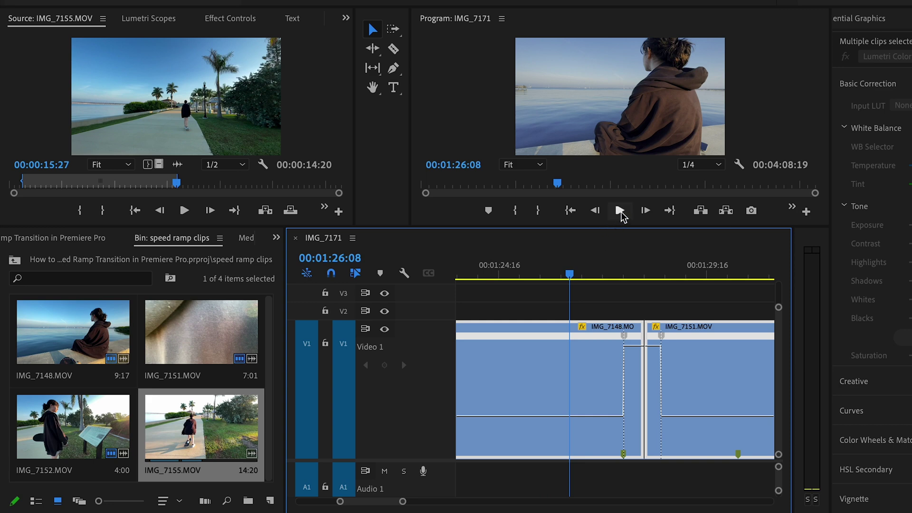
pyautogui.click(621, 212)
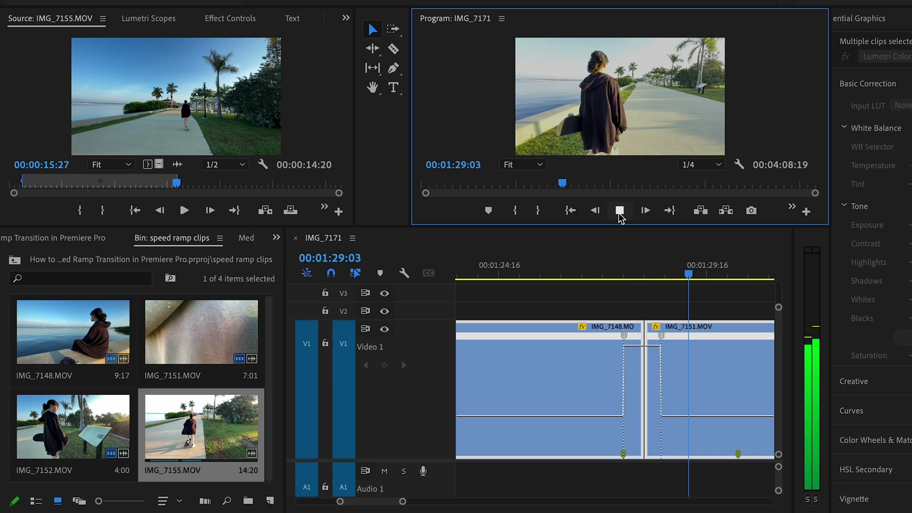
pyautogui.moveTo(632, 265); pyautogui.dragTo(594, 267)
pyautogui.click(622, 212)
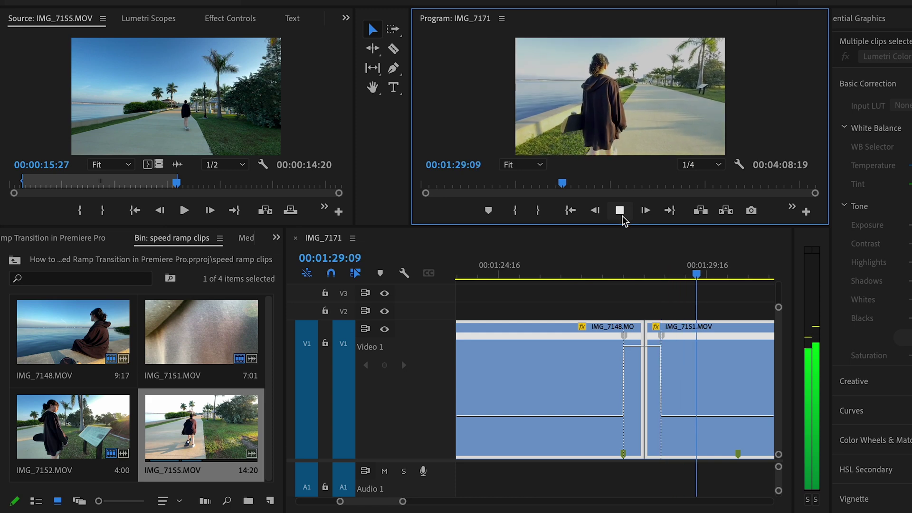
pyautogui.click(618, 261)
pyautogui.moveTo(618, 277); pyautogui.dragTo(565, 275)
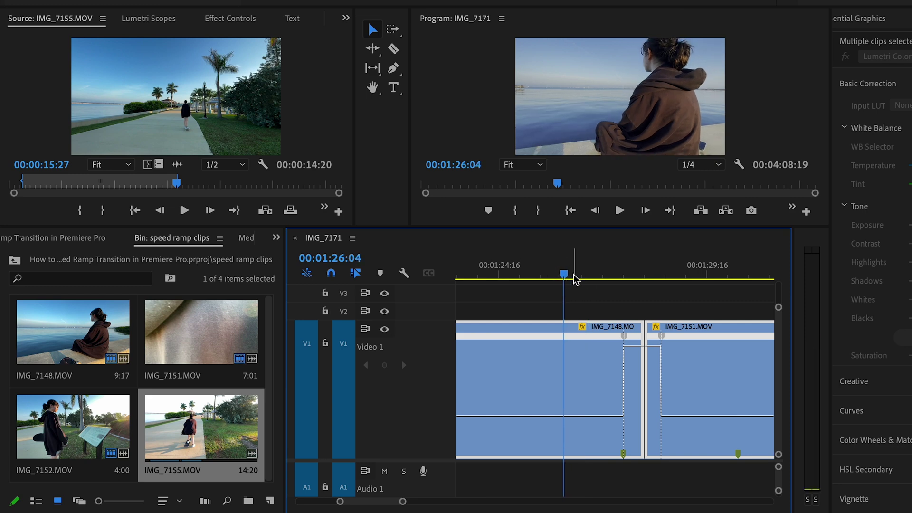
# Step: Split the IMG_7148.MOV speed keyframe into a gradual ramp and bend the ramp into a smooth S-curve
pyautogui.click(623, 335)
pyautogui.moveTo(624, 338); pyautogui.dragTo(495, 354)
pyautogui.scroll(3, 547, 352)
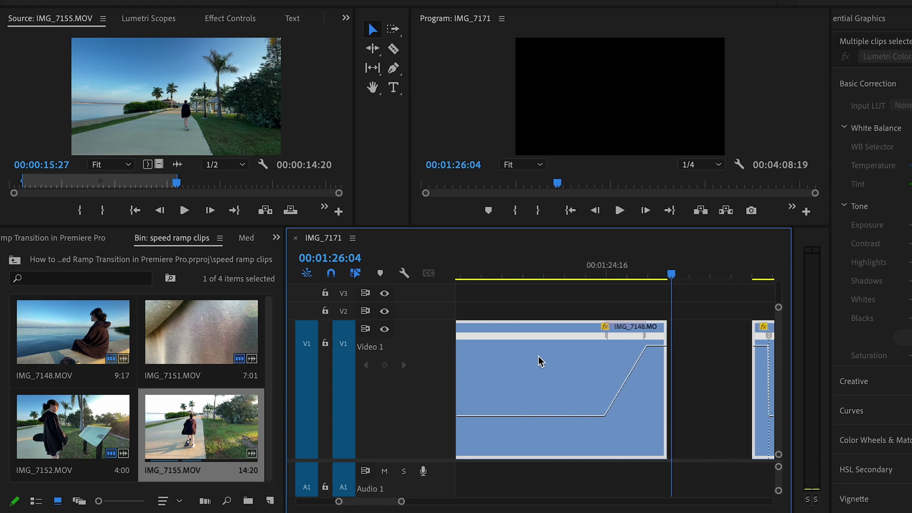
pyautogui.click(627, 334)
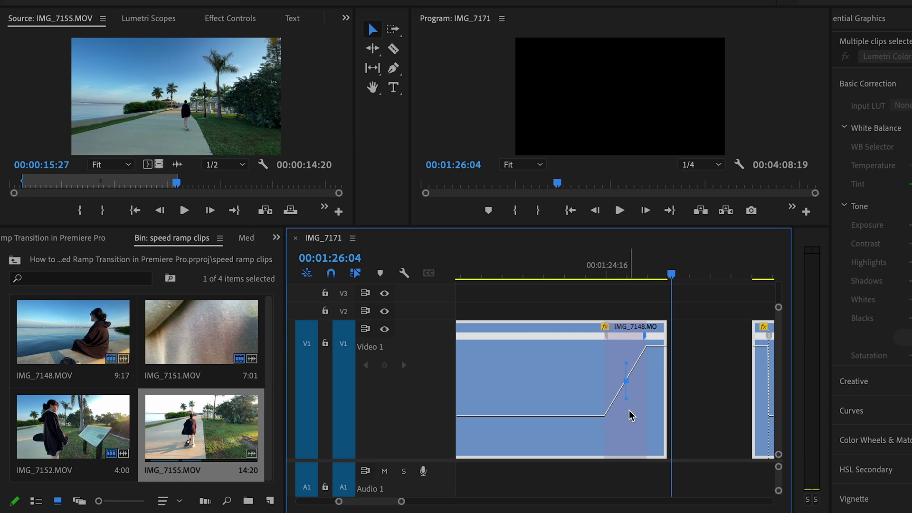
pyautogui.moveTo(627, 398); pyautogui.dragTo(574, 385)
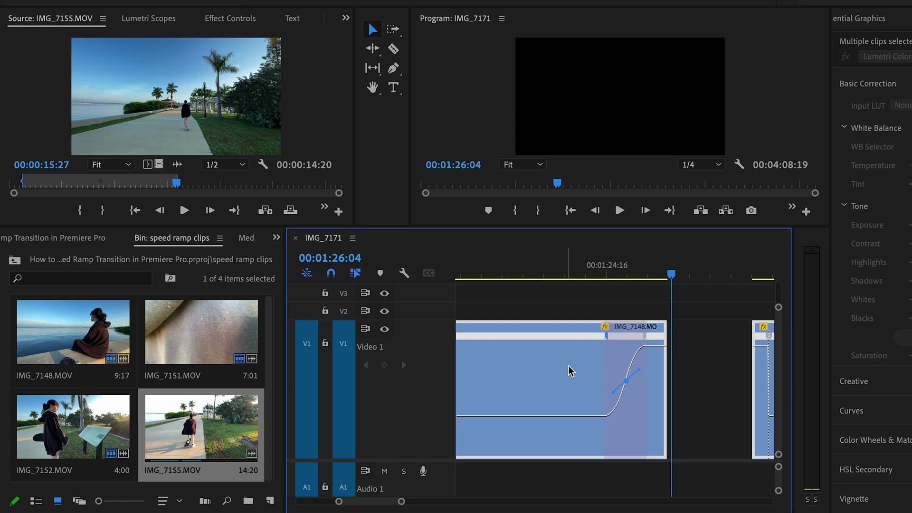
# Step: Widen the IMG_7148.MOV speed ramp by moving its start keyframe earlier, and readjust the curve handle
pyautogui.moveTo(607, 341); pyautogui.dragTo(549, 360)
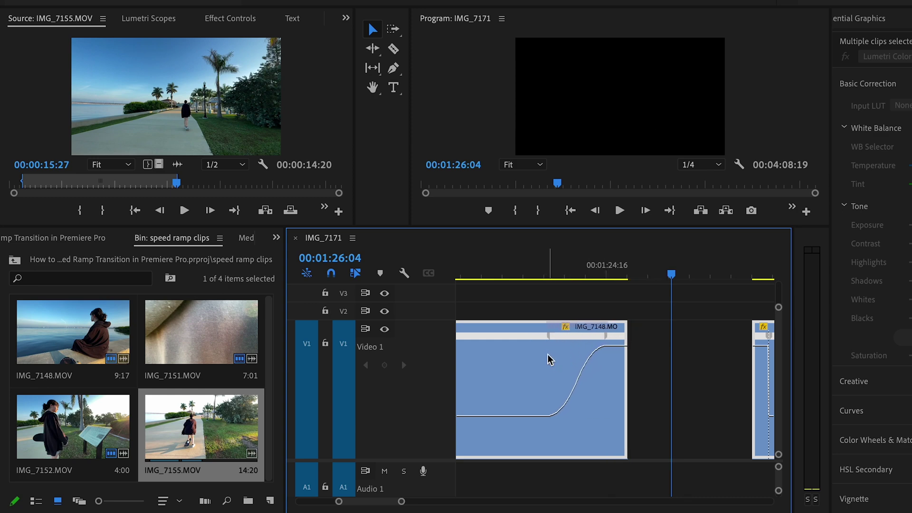
pyautogui.click(577, 334)
pyautogui.moveTo(563, 397); pyautogui.dragTo(582, 399)
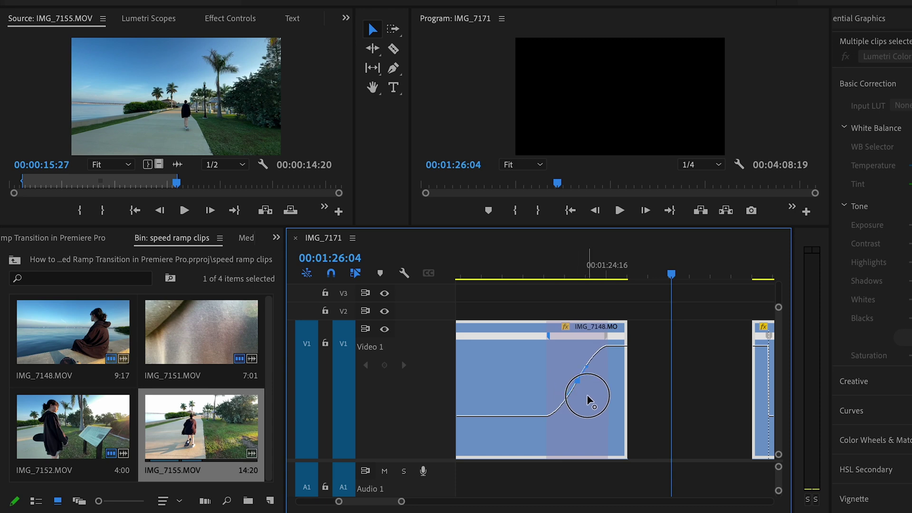
pyautogui.moveTo(587, 395); pyautogui.dragTo(587, 395)
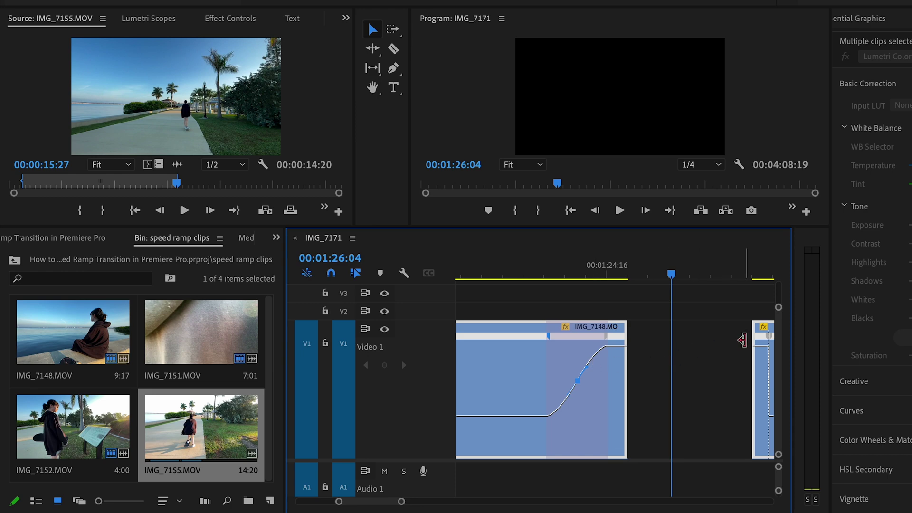
# Step: Close the gap by moving only IMG_7151.MOV against the end of the shortened IMG_7148.MOV
pyautogui.scroll(-3, 684, 401)
pyautogui.moveTo(748, 381); pyautogui.dragTo(718, 377)
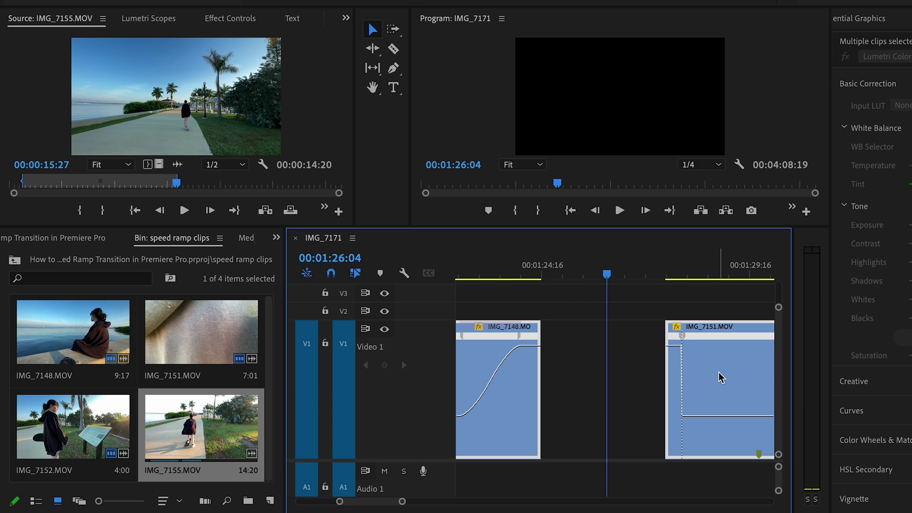
pyautogui.hotkey('ctrl', 'z')
pyautogui.moveTo(731, 363); pyautogui.dragTo(608, 382)
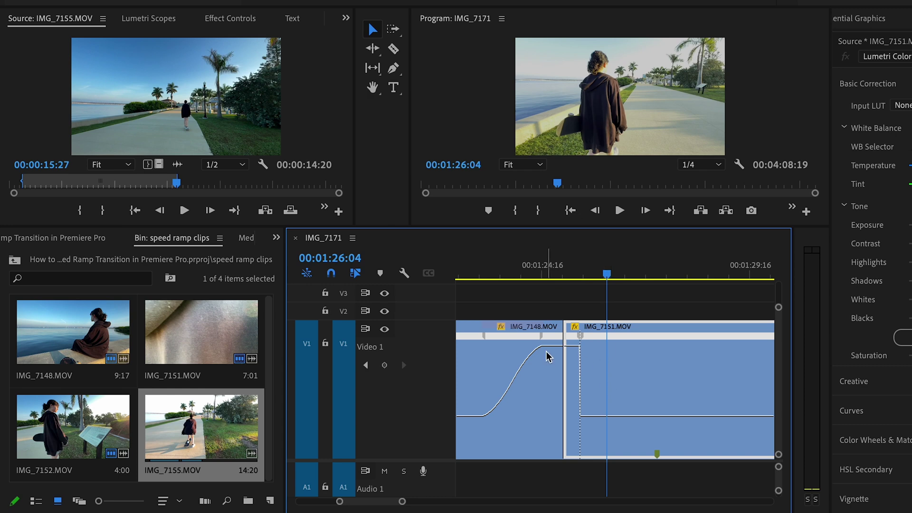
# Step: Split the IMG_7151.MOV speed keyframe into a gradual slow-down ramp
pyautogui.click(580, 335)
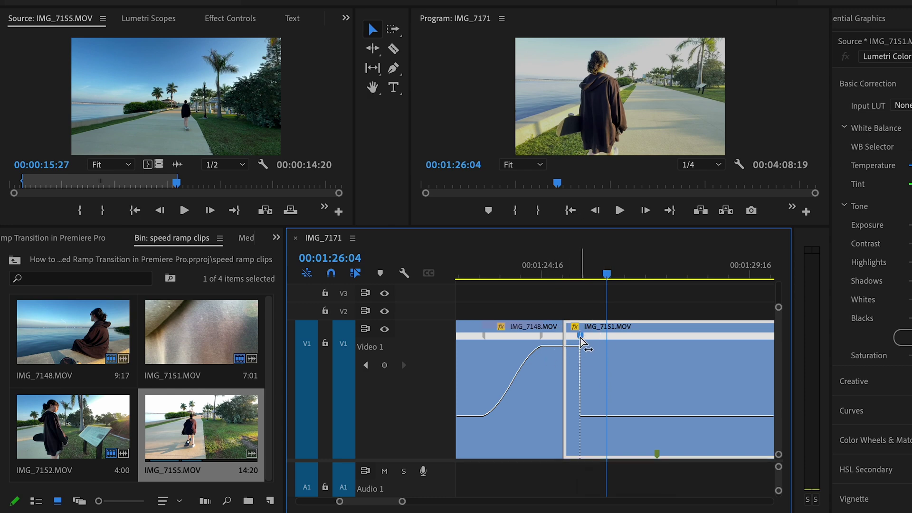
pyautogui.moveTo(582, 337); pyautogui.dragTo(658, 345)
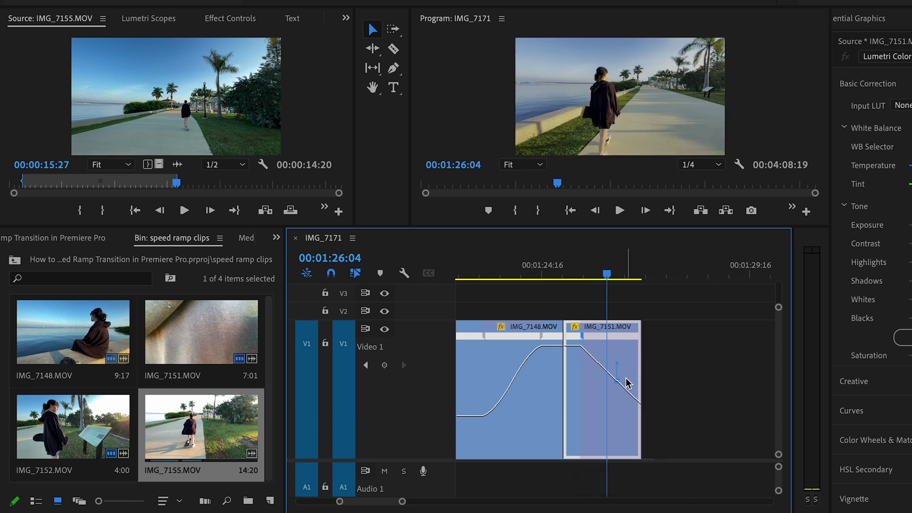
pyautogui.moveTo(617, 362)
pyautogui.mouseDown()
pyautogui.moveTo(621, 375)
pyautogui.moveTo(618, 361)
pyautogui.mouseUp()
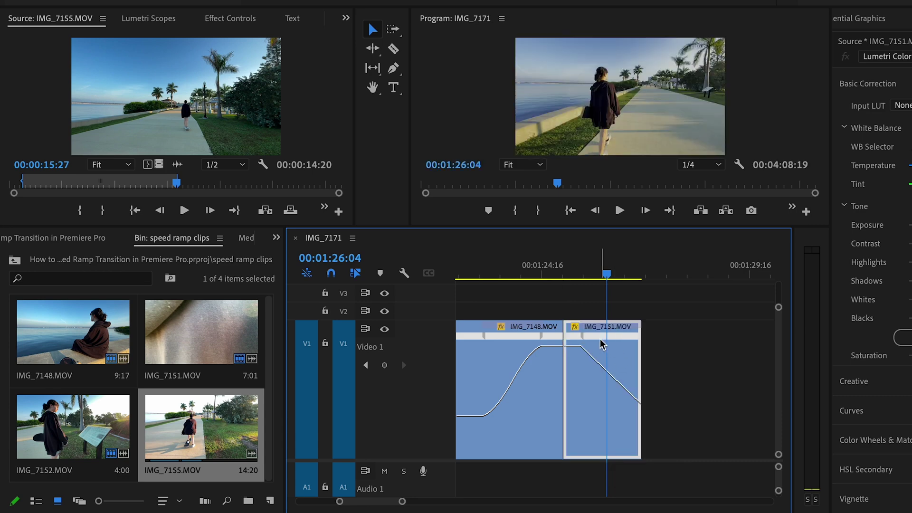
pyautogui.click(589, 328)
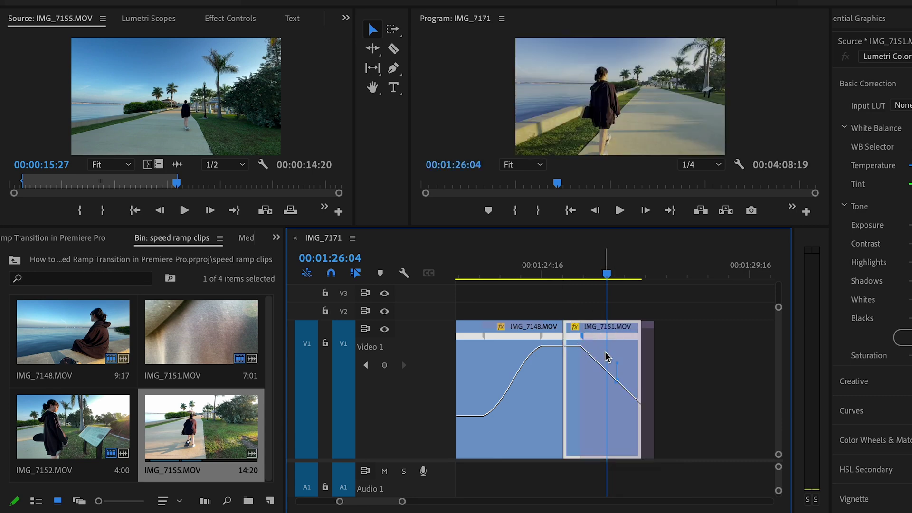
pyautogui.click(618, 369)
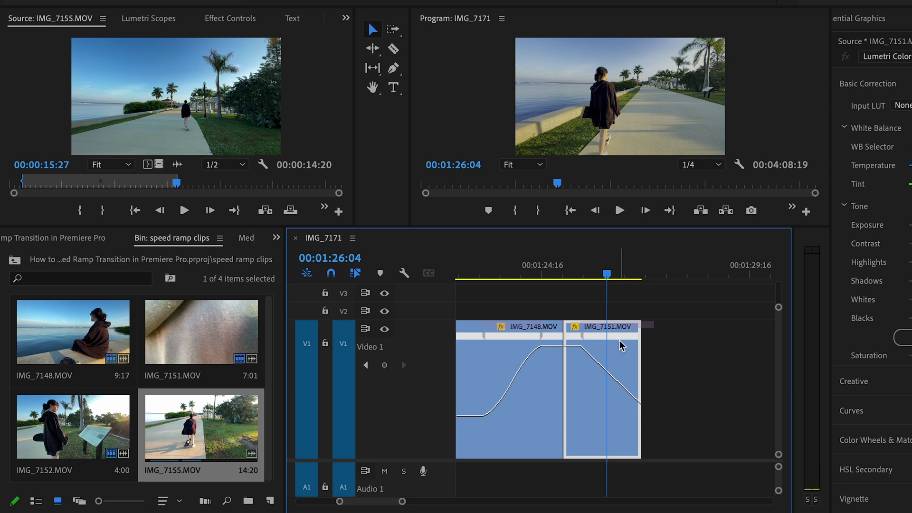
# Step: Extend the end of IMG_7151.MOV beyond its speed ramp and bend the ramp into a smooth S-curve
pyautogui.moveTo(647, 338); pyautogui.dragTo(707, 338)
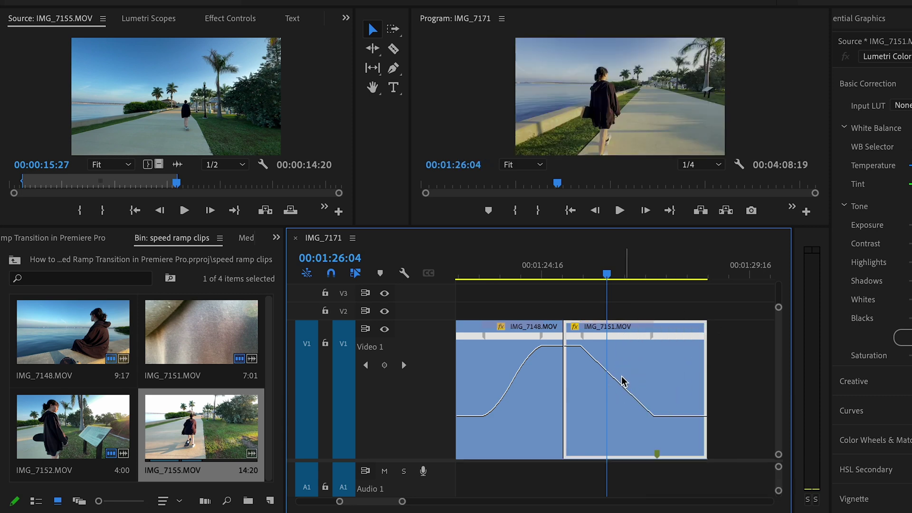
pyautogui.click(620, 335)
pyautogui.moveTo(617, 372); pyautogui.dragTo(574, 400)
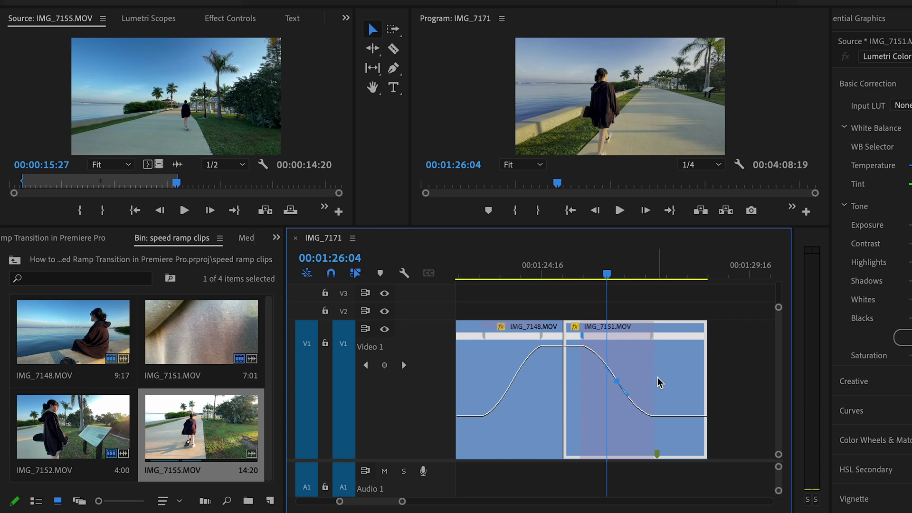
# Step: Play back the smoothed speed ramp transition from IMG_7148.MOV into IMG_7151.MOV
pyautogui.scroll(5, 613, 384)
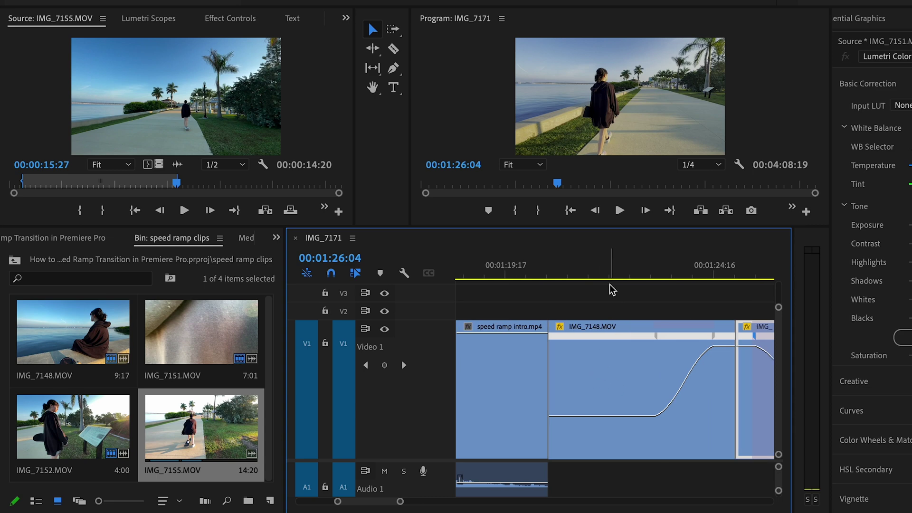
pyautogui.click(604, 255)
pyautogui.press('space')
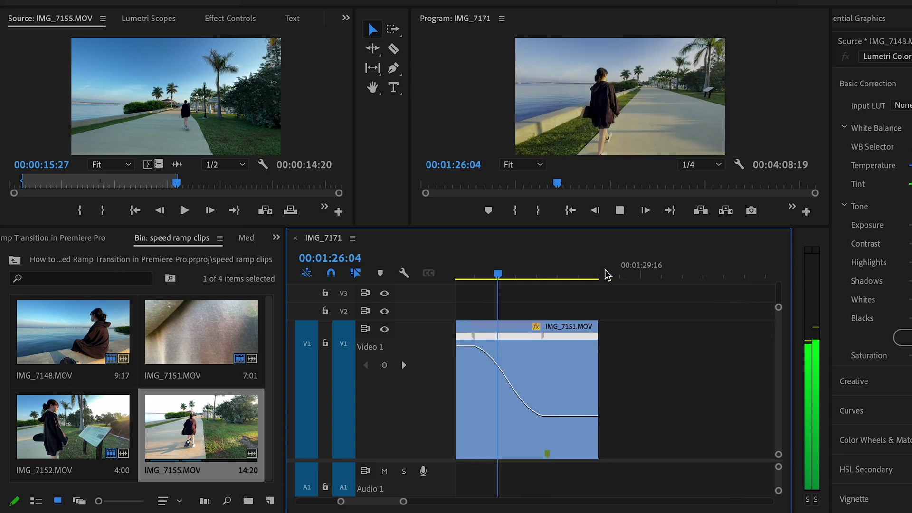
# Step: Play the sequence from the start of IMG_7148.MOV through IMG_7151.MOV to review the full speed ramp
pyautogui.click(589, 346)
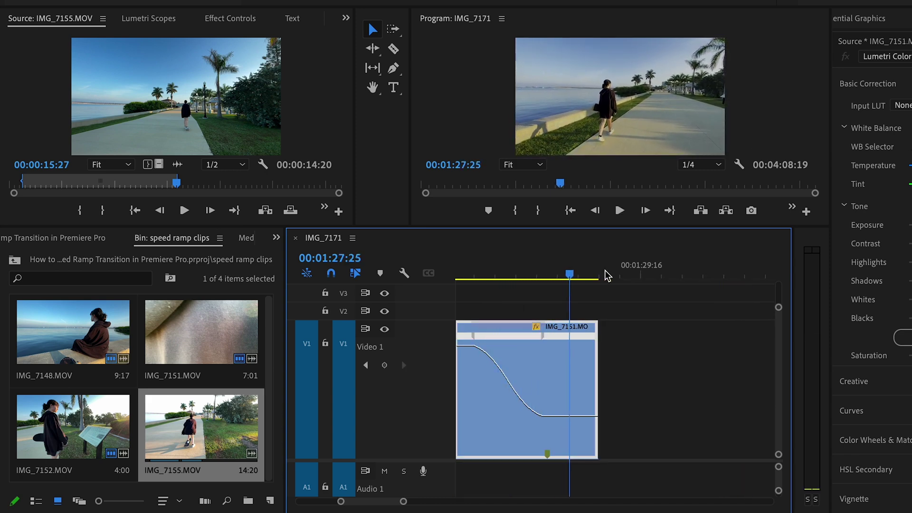
pyautogui.scroll(3, 594, 340)
pyautogui.click(594, 266)
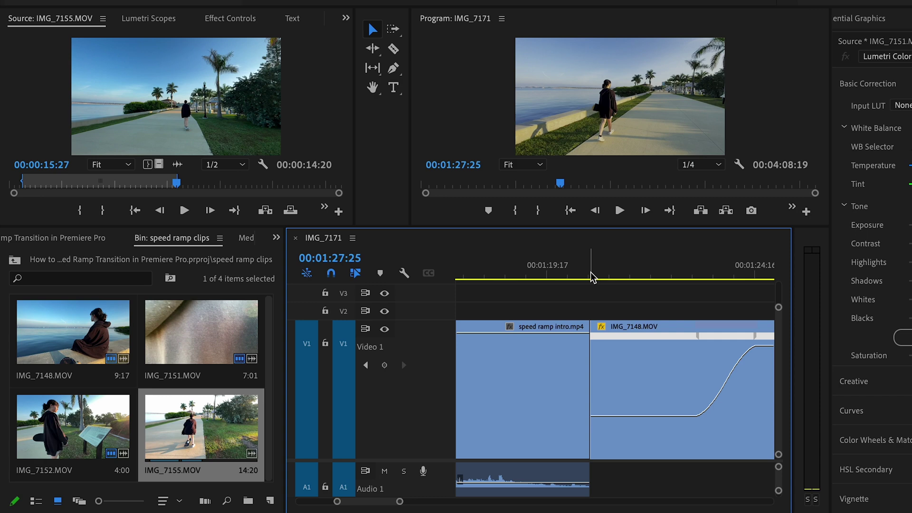
pyautogui.press('space')
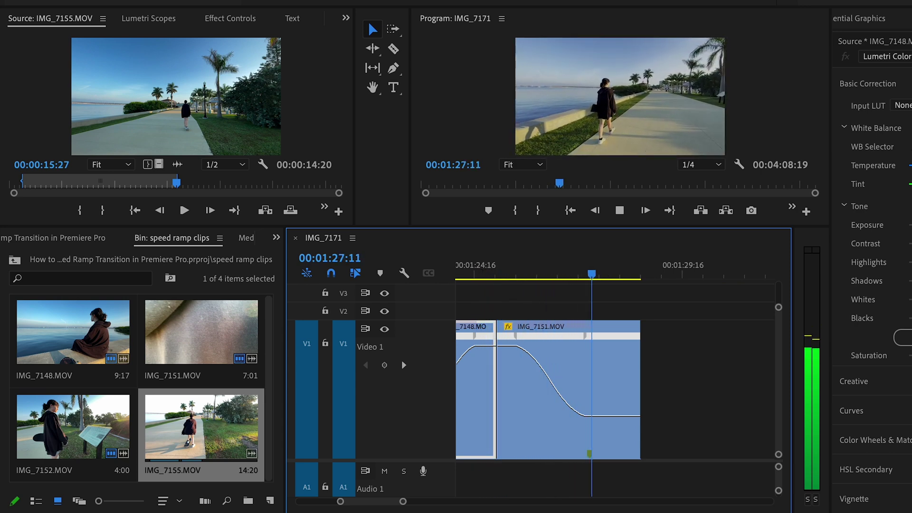
pyautogui.press('space')
# Step: Raise the speed of the fast section at the end of IMG_7148.MOV to about 999%
pyautogui.moveTo(597, 297); pyautogui.dragTo(486, 302)
pyautogui.moveTo(486, 345); pyautogui.dragTo(486, 328)
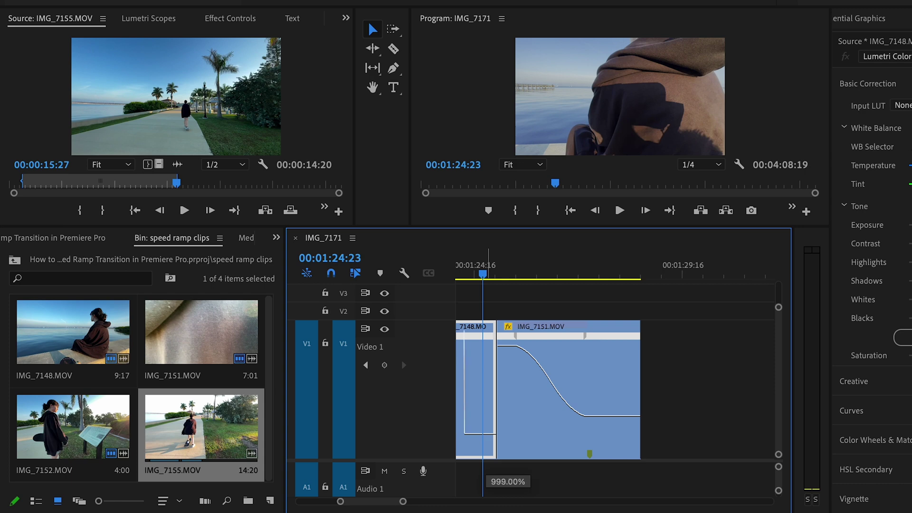
pyautogui.moveTo(485, 328); pyautogui.dragTo(485, 323)
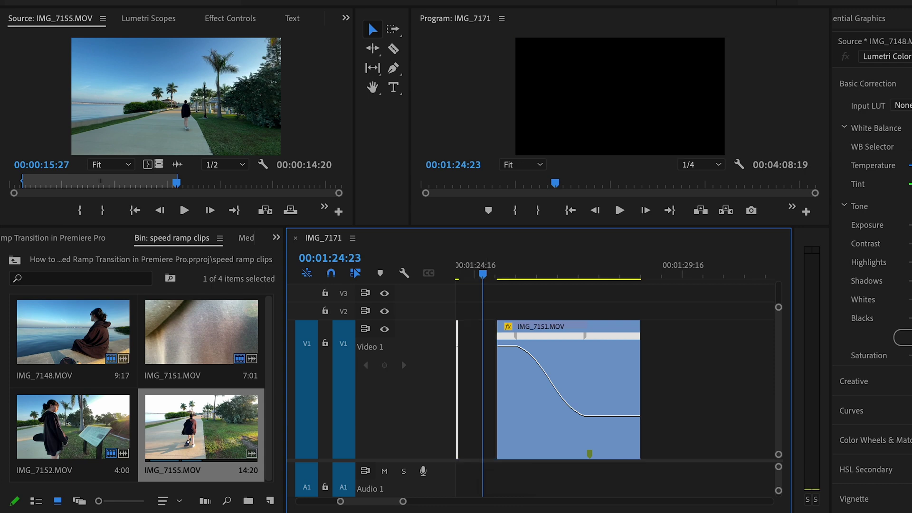
# Step: Raise the speed of IMG_7151.MOV's fast opening section to match IMG_7148.MOV, and move the clip against the end of IMG_7148.MOV
pyautogui.moveTo(509, 343); pyautogui.dragTo(508, 329)
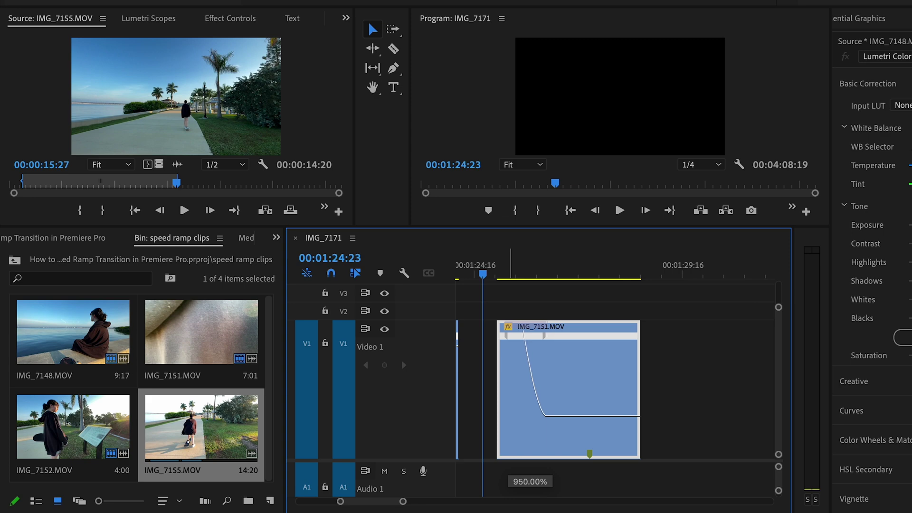
pyautogui.moveTo(508, 328); pyautogui.dragTo(509, 327)
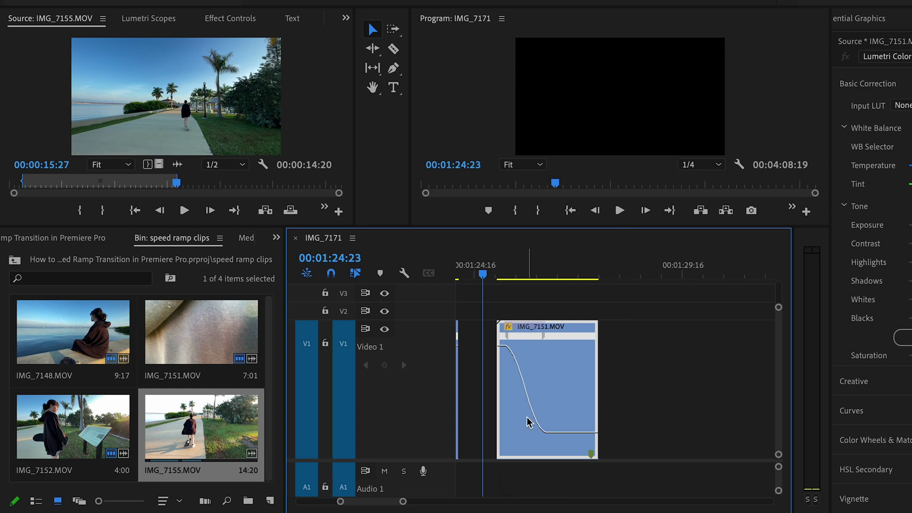
pyautogui.moveTo(547, 372); pyautogui.dragTo(519, 372)
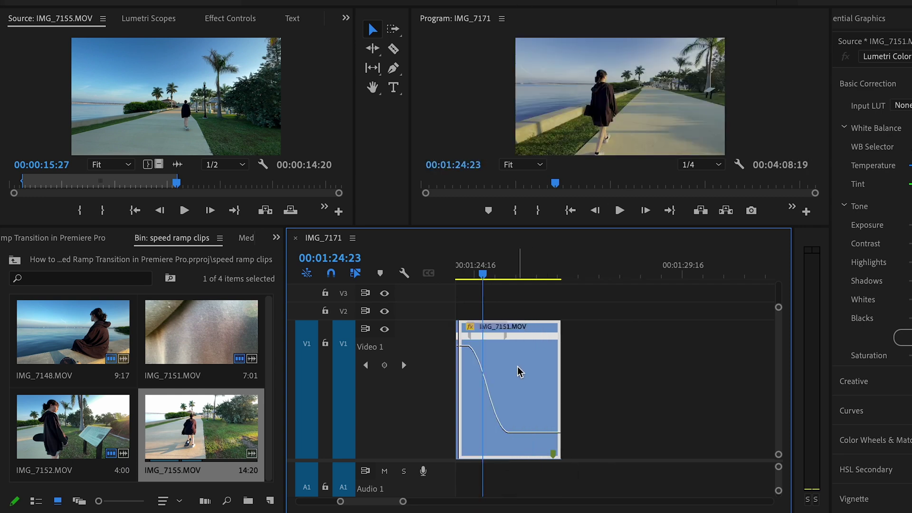
# Step: Play back the faster transition between IMG_7148.MOV and IMG_7151.MOV
pyautogui.hscroll(-5, 541, 350)
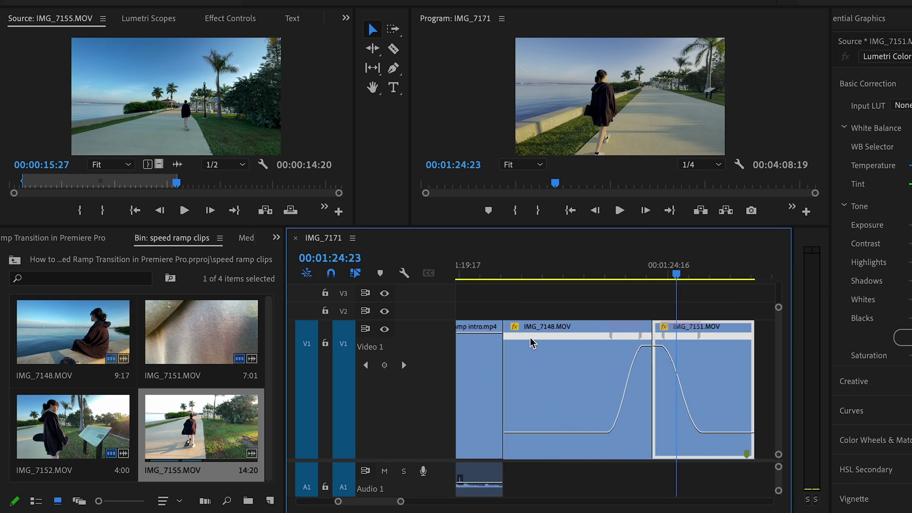
pyautogui.click(544, 273)
pyautogui.press('space')
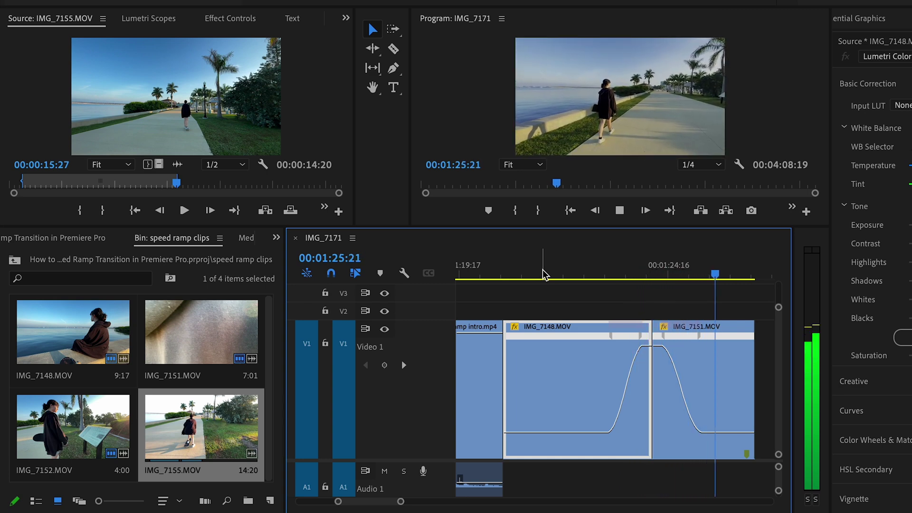
pyautogui.press('space')
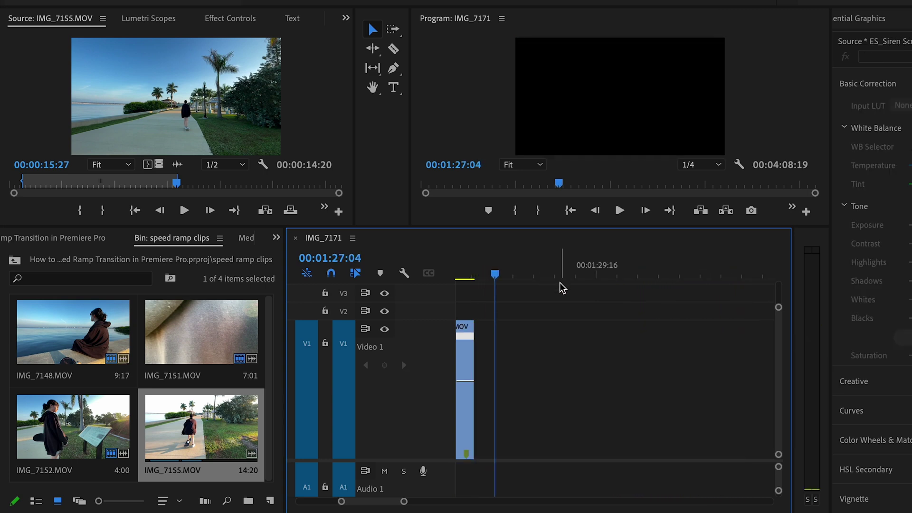
# Step: Display the Time Remapping Speed line on the IMG_7152.MOV and IMG_7155.MOV clips in the timeline
pyautogui.scroll(-5, 610, 355)
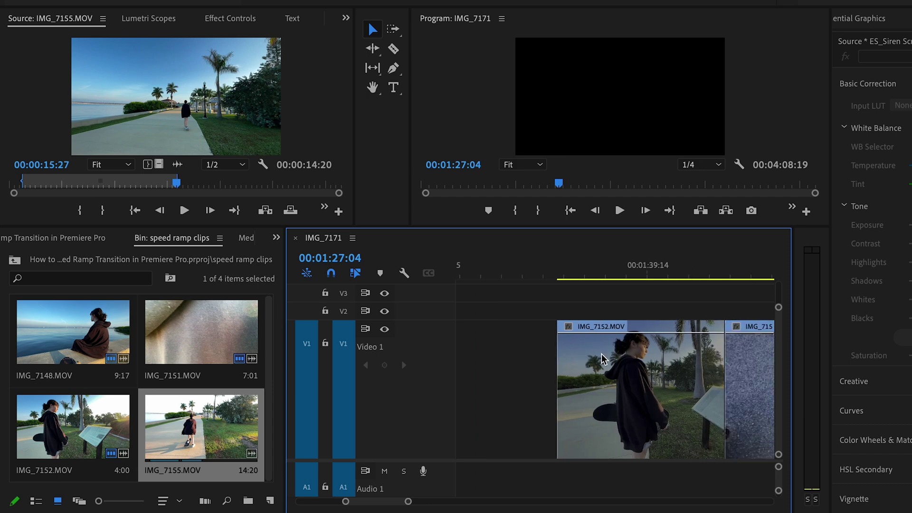
pyautogui.scroll(-3, 601, 366)
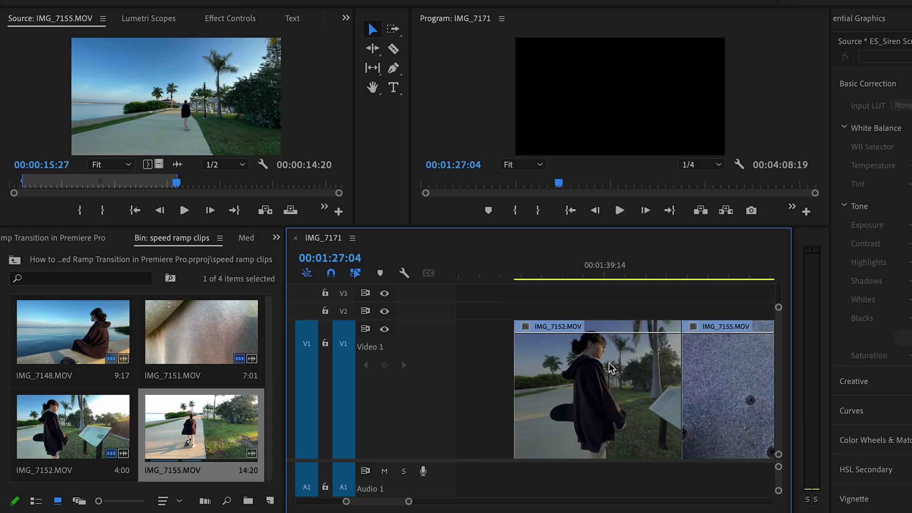
pyautogui.scroll(2, 605, 361)
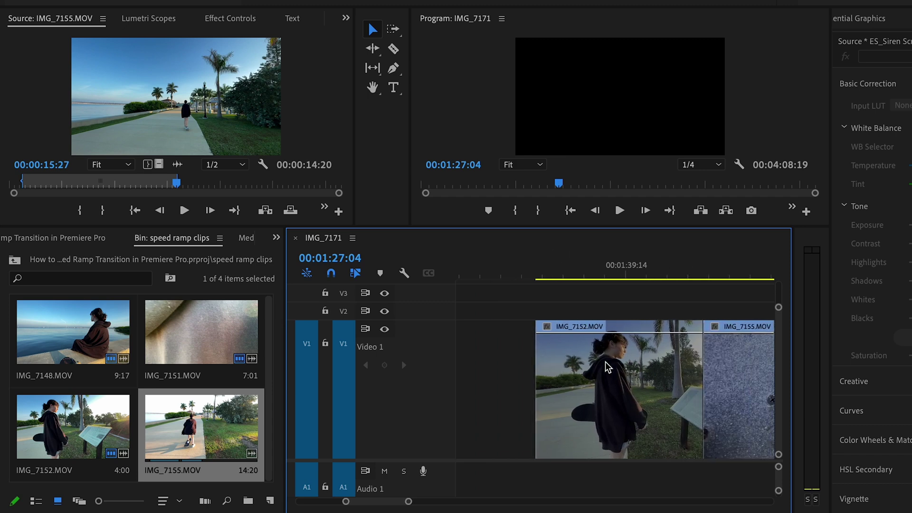
pyautogui.click(548, 331)
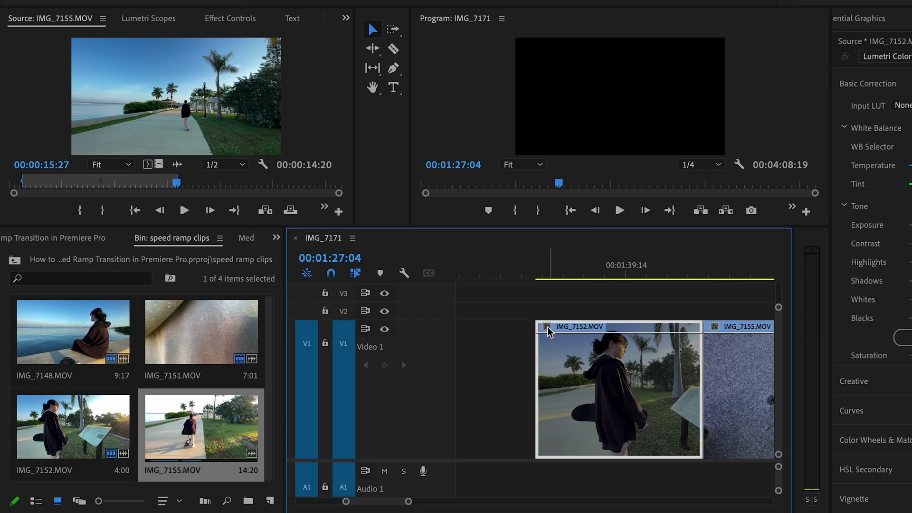
pyautogui.click(548, 327)
pyautogui.moveTo(628, 375)
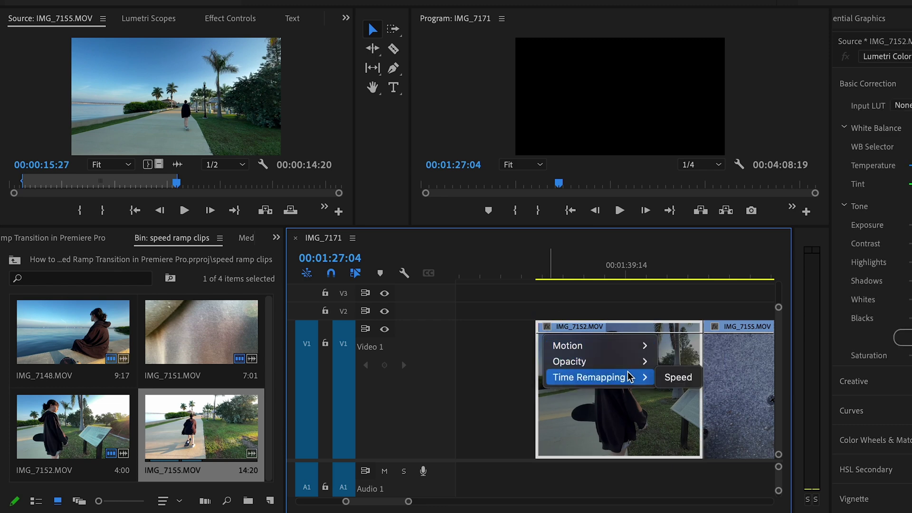
pyautogui.click(669, 378)
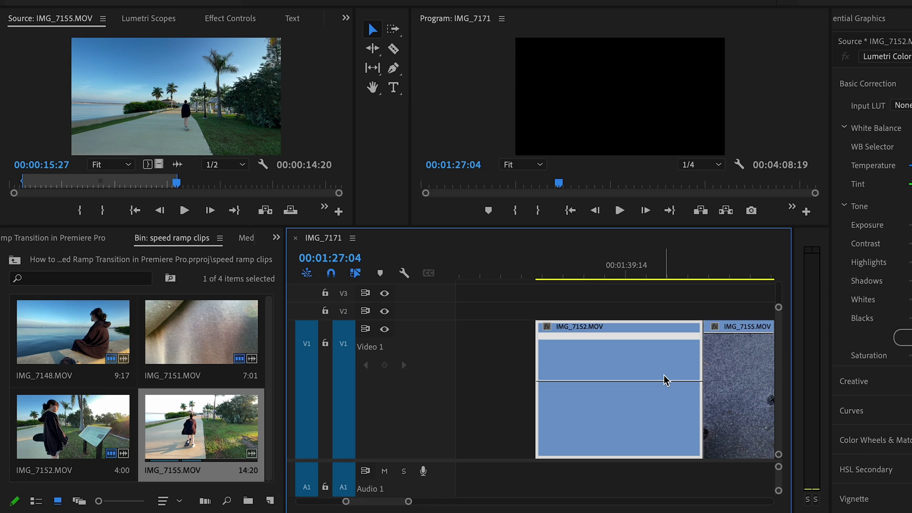
pyautogui.click(717, 327)
pyautogui.click(716, 328)
pyautogui.moveTo(760, 377)
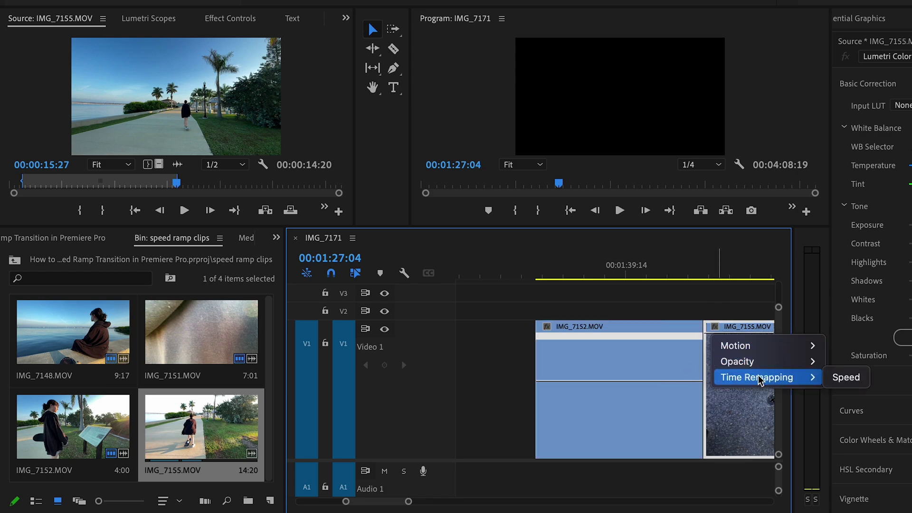
pyautogui.click(828, 378)
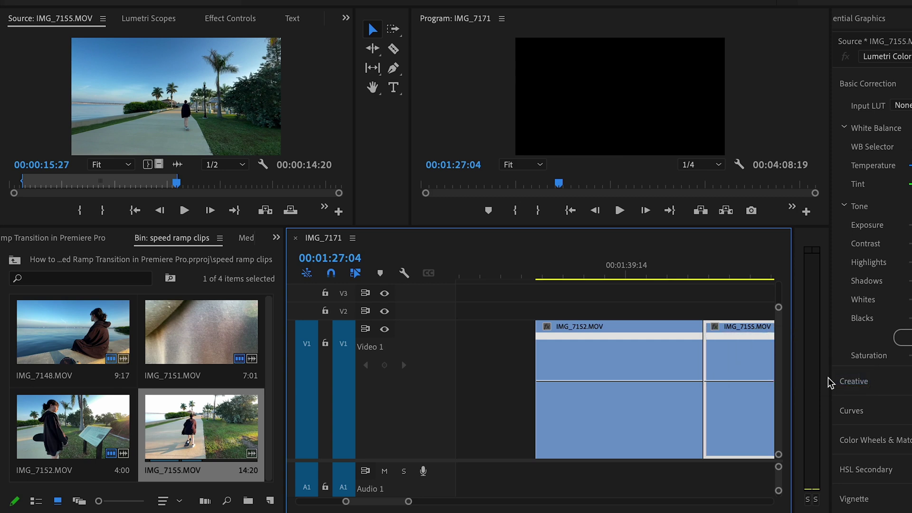
# Step: Apply Set to Frame Size to both IMG_7152.MOV and IMG_7155.MOV so they fill the frame
pyautogui.scroll(-2, 627, 327)
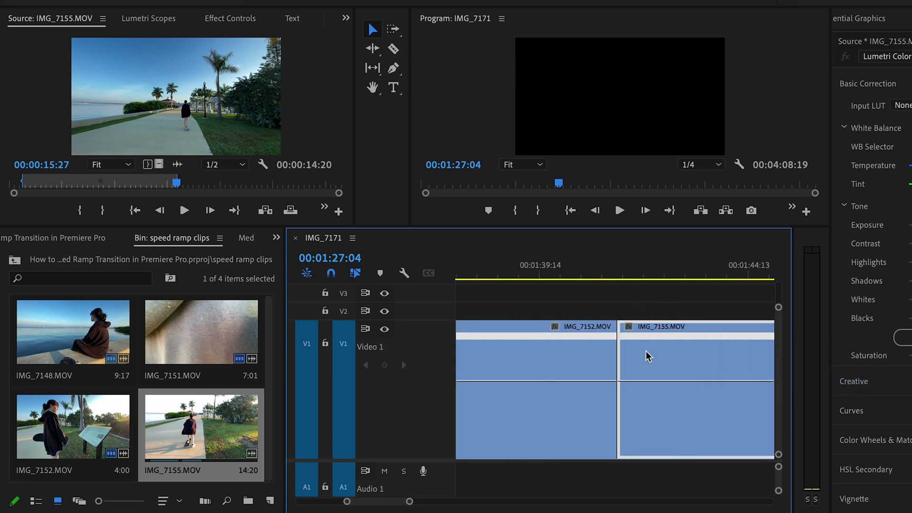
pyautogui.scroll(2, 625, 338)
pyautogui.click(613, 271)
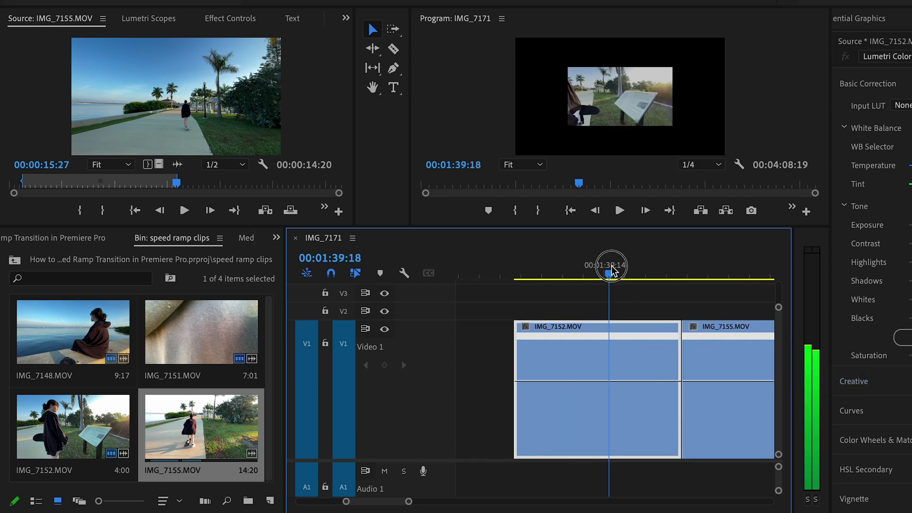
pyautogui.moveTo(613, 269); pyautogui.dragTo(625, 265)
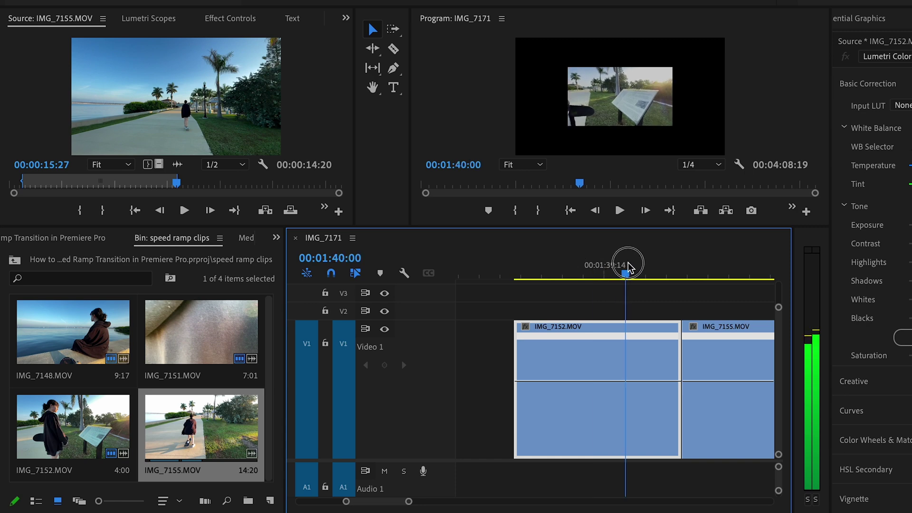
pyautogui.click(636, 304)
pyautogui.moveTo(636, 304); pyautogui.dragTo(726, 356)
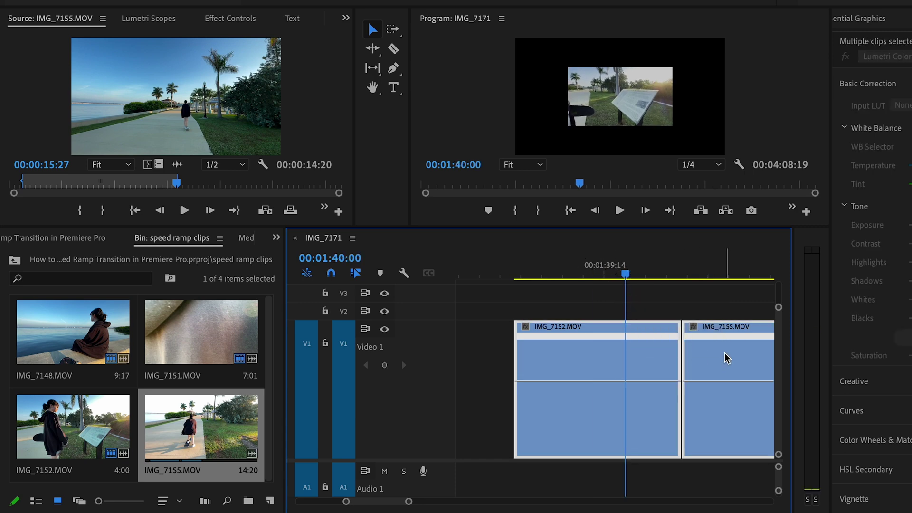
pyautogui.rightClick(726, 356)
pyautogui.moveTo(829, 507)
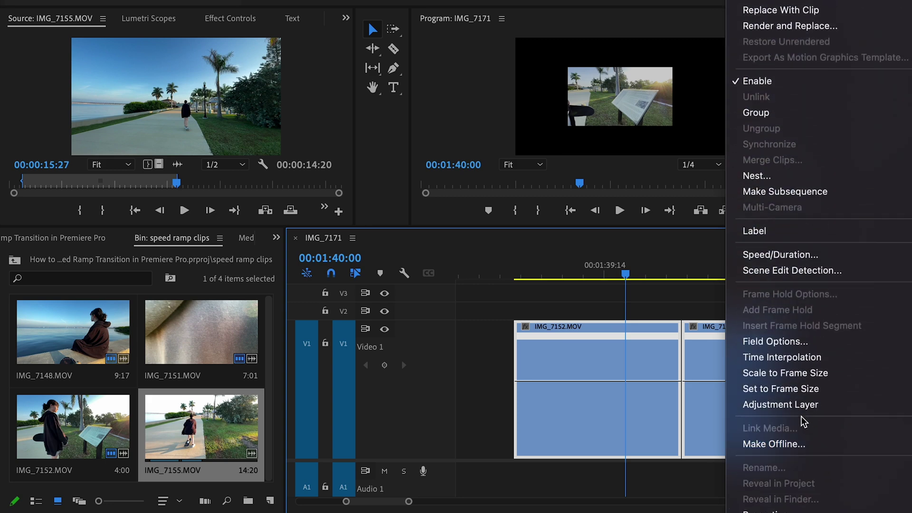
pyautogui.click(798, 390)
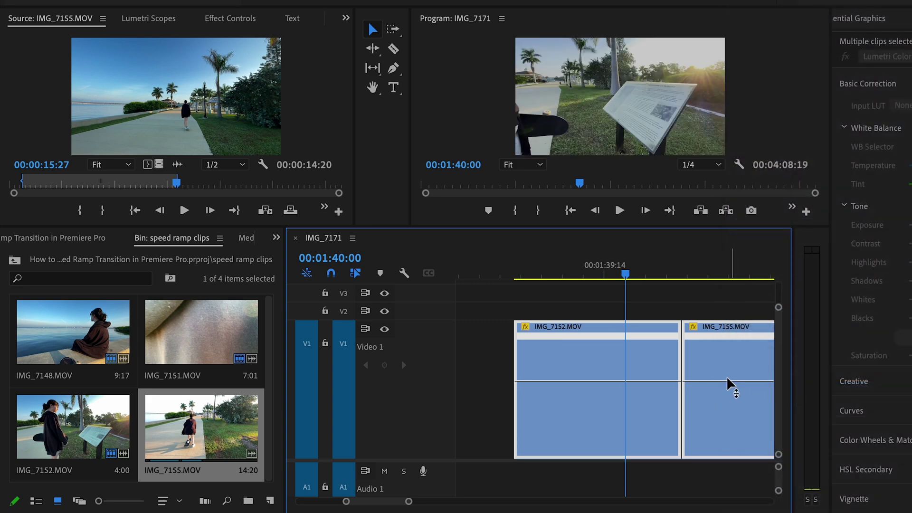
# Step: Add timeline markers at 00:01:40:12 near the end of IMG_7152.MOV and at 00:01:43:26 over the early part of IMG_7155.MOV
pyautogui.moveTo(625, 274)
pyautogui.mouseDown()
pyautogui.moveTo(564, 287)
pyautogui.moveTo(642, 272)
pyautogui.mouseUp()
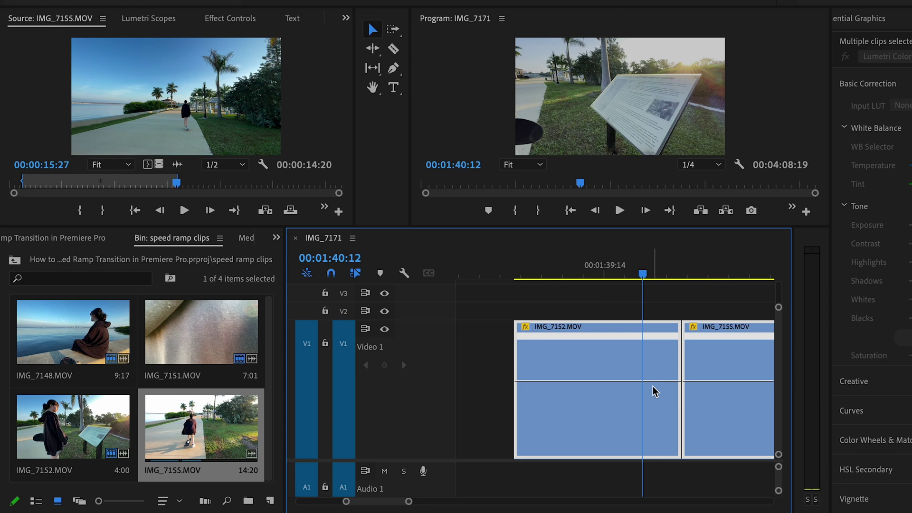
pyautogui.press('m')
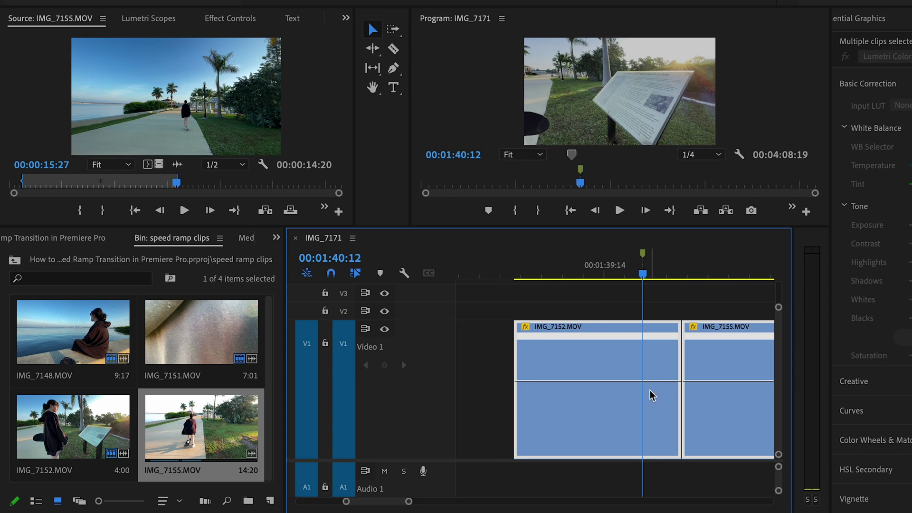
pyautogui.moveTo(645, 281); pyautogui.dragTo(734, 285)
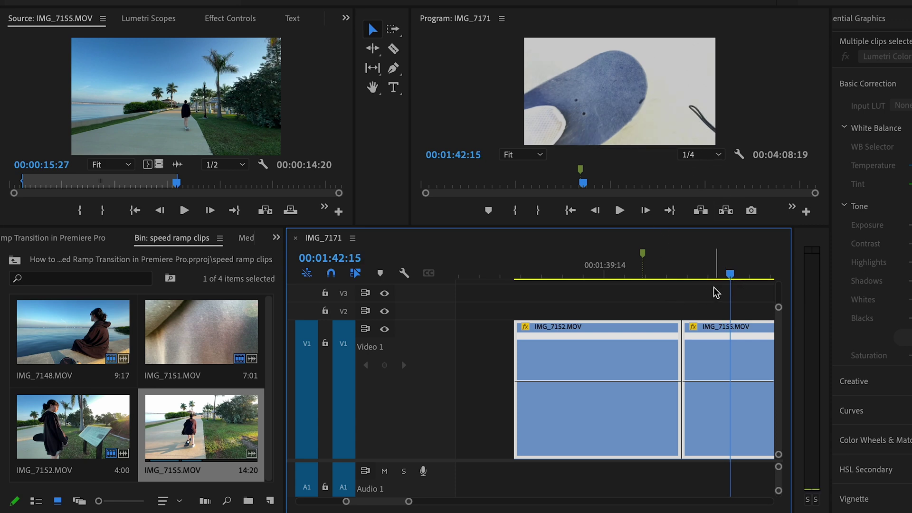
pyautogui.scroll(-2, 700, 292)
pyautogui.moveTo(645, 276); pyautogui.dragTo(703, 269)
pyautogui.click(708, 272)
pyautogui.click(703, 271)
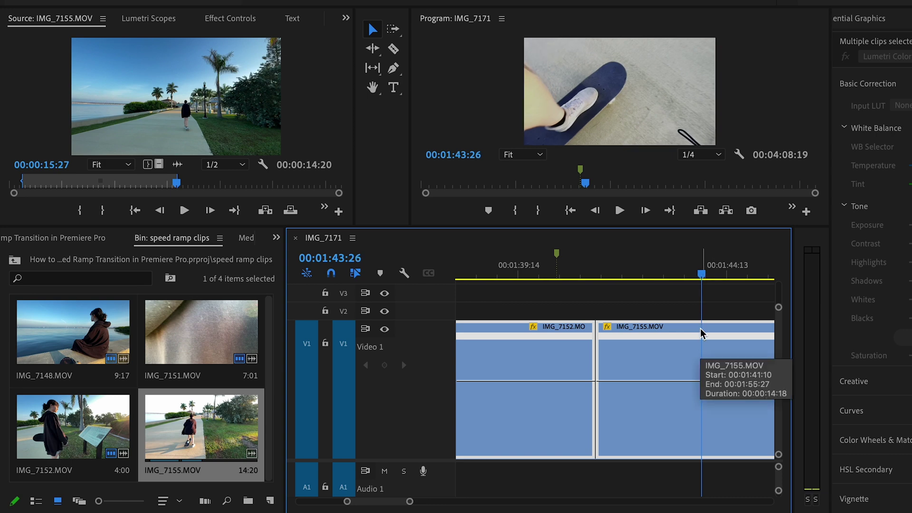
pyautogui.press('m')
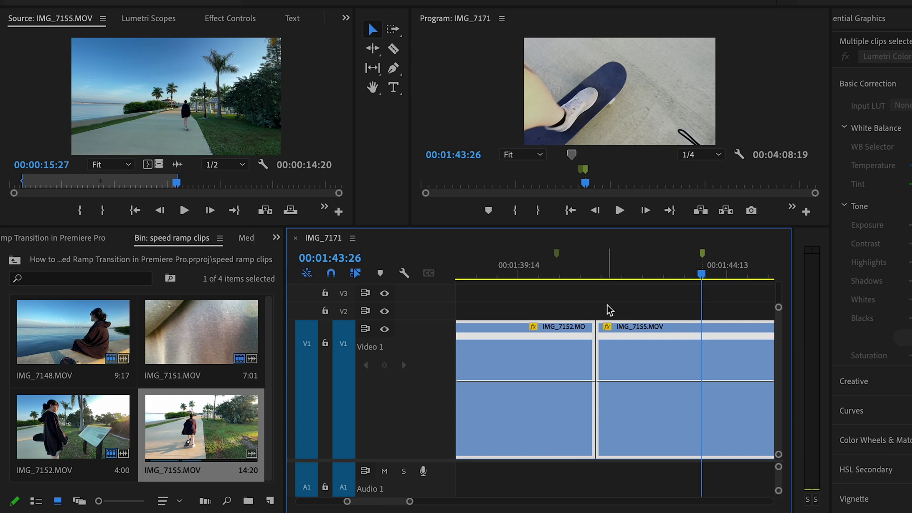
# Step: Add a speed keyframe with the Pen tool on IMG_7152.MOV at the 00:01:40:12 marker
pyautogui.scroll(3, 581, 295)
pyautogui.scroll(-2, 600, 293)
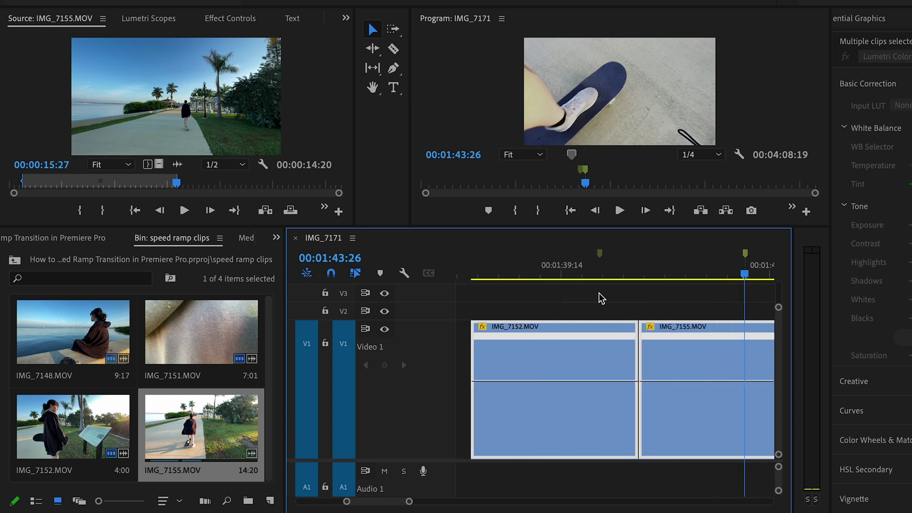
pyautogui.click(601, 257)
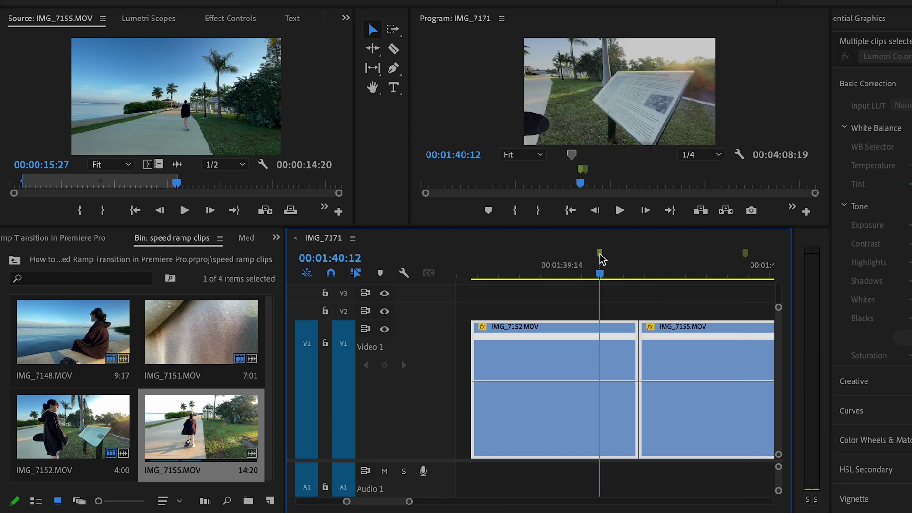
pyautogui.press('p')
pyautogui.click(600, 380)
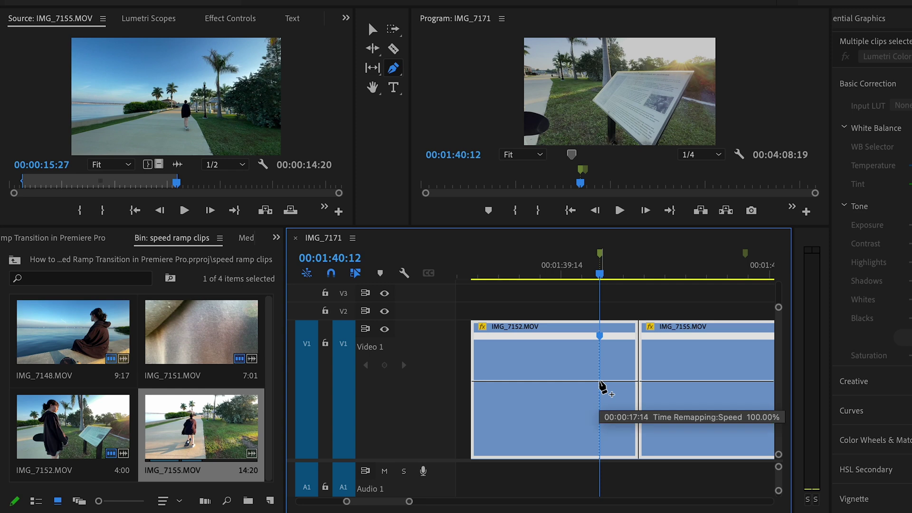
# Step: Raise the speed of IMG_7152.MOV after its keyframe to above 900%
pyautogui.press('v')
pyautogui.moveTo(610, 380); pyautogui.dragTo(610, 167)
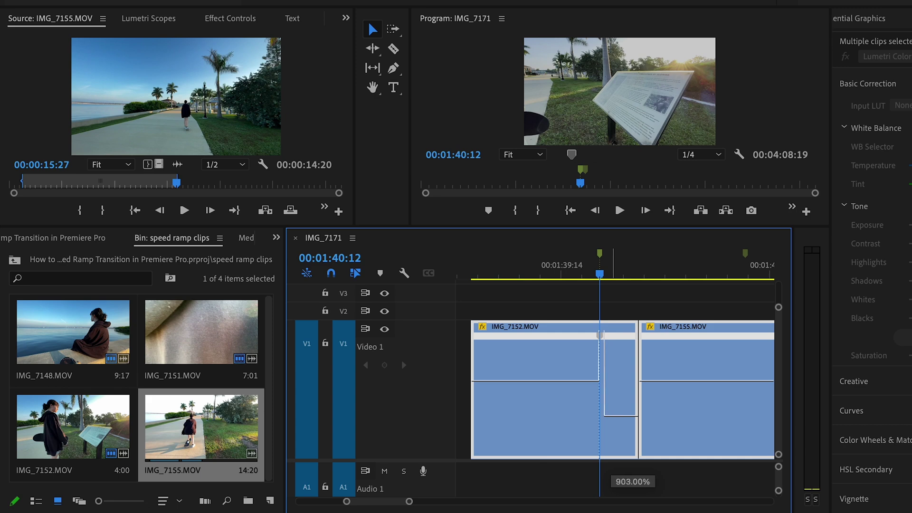
pyautogui.moveTo(610, 168); pyautogui.dragTo(610, 164)
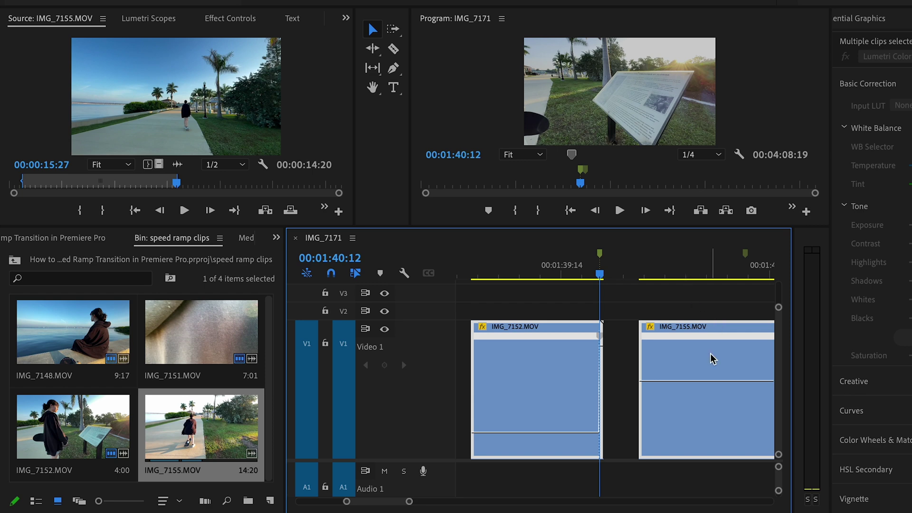
# Step: Add a speed keyframe with the Pen tool on IMG_7155.MOV at the 00:01:43:26 marker and raise the speed before it to about 993%
pyautogui.press('p')
pyautogui.click(745, 257)
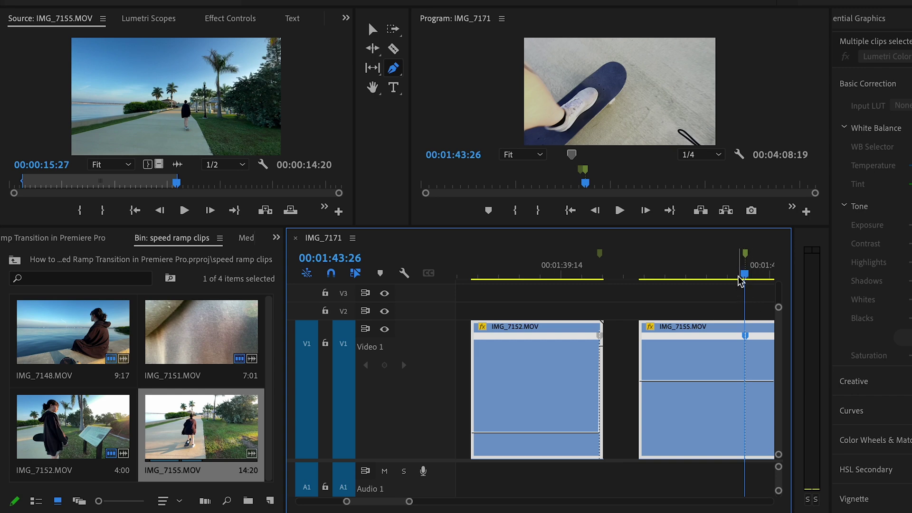
pyautogui.press('v')
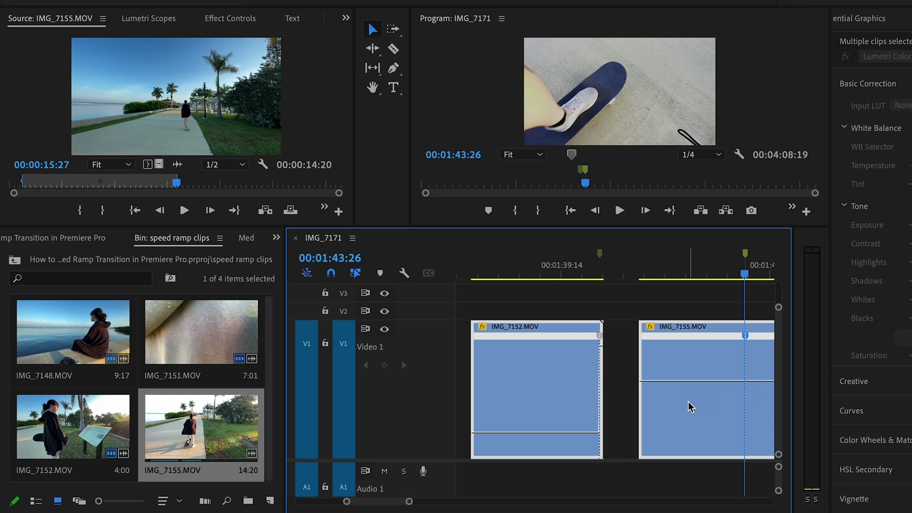
pyautogui.moveTo(688, 380); pyautogui.dragTo(688, 332)
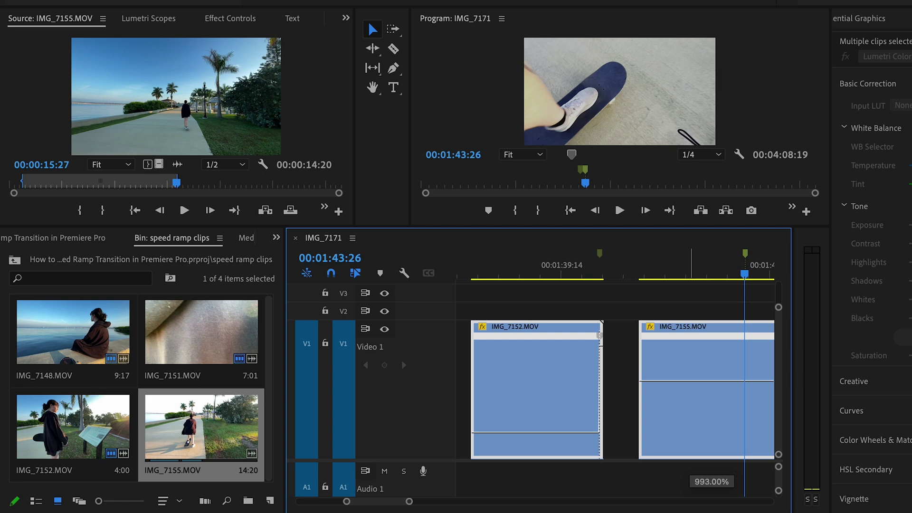
pyautogui.moveTo(688, 381); pyautogui.dragTo(689, 432)
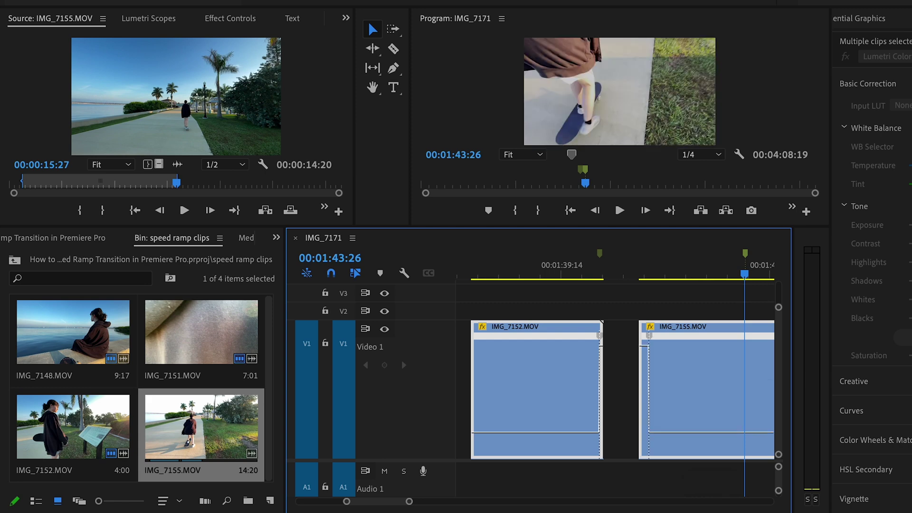
# Step: Move IMG_7155.MOV back so it starts directly at the end of IMG_7152.MOV
pyautogui.click(689, 371)
pyautogui.moveTo(677, 370)
pyautogui.mouseDown()
pyautogui.moveTo(665, 372)
pyautogui.moveTo(688, 372)
pyautogui.moveTo(681, 370)
pyautogui.mouseUp()
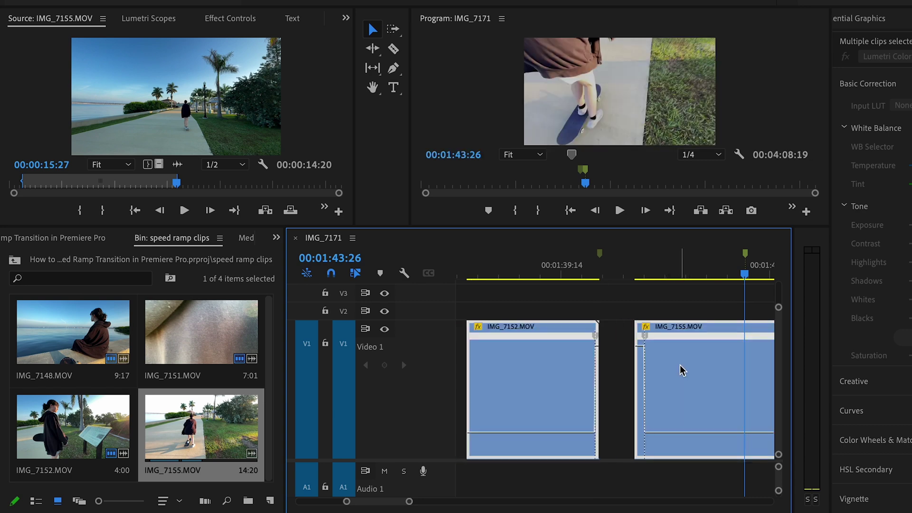
pyautogui.moveTo(679, 364)
pyautogui.mouseDown()
pyautogui.moveTo(670, 372)
pyautogui.moveTo(679, 363)
pyautogui.mouseUp()
pyautogui.click(621, 371)
pyautogui.click(669, 357)
pyautogui.moveTo(667, 357); pyautogui.dragTo(637, 360)
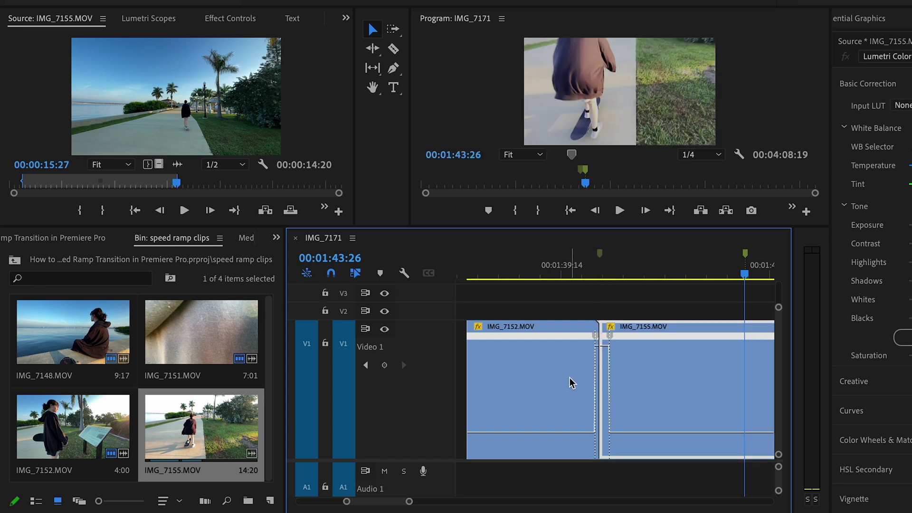
# Step: Split the speed keyframe on IMG_7152.MOV into a gradual ramp and bend the ramp into an S-curve
pyautogui.scroll(2, 570, 376)
pyautogui.scroll(1, 577, 366)
pyautogui.scroll(1, 577, 364)
pyautogui.scroll(-1, 618, 364)
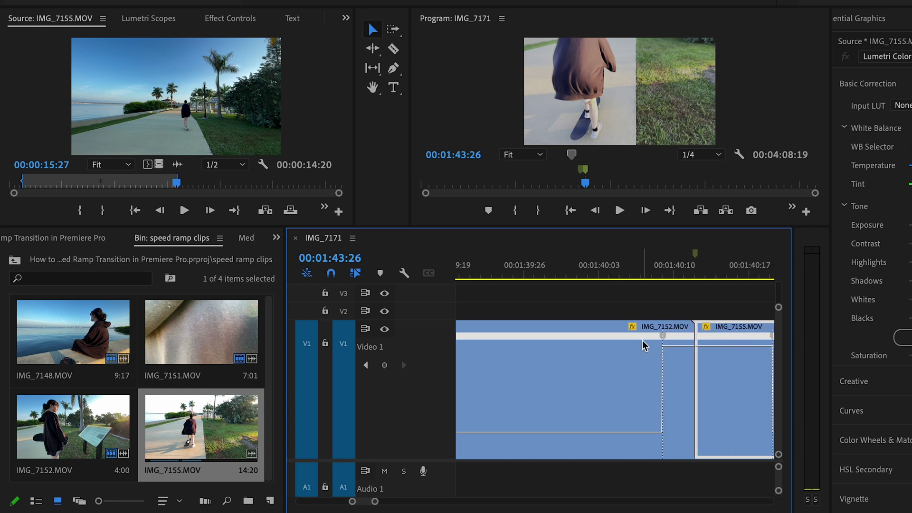
pyautogui.click(662, 338)
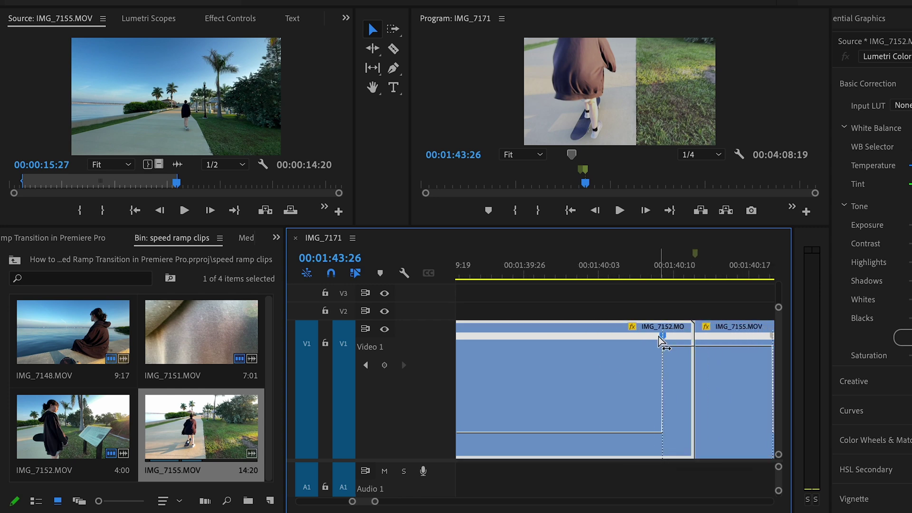
pyautogui.moveTo(664, 338); pyautogui.dragTo(478, 366)
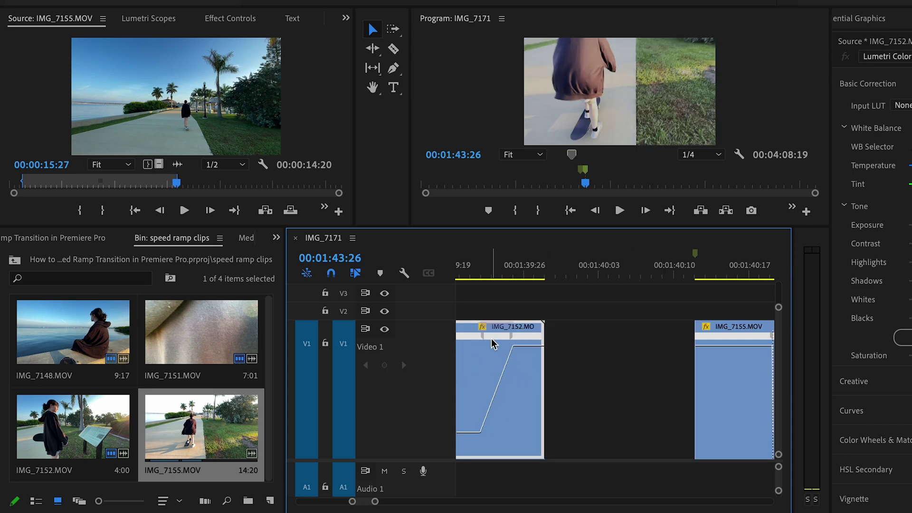
pyautogui.click(498, 336)
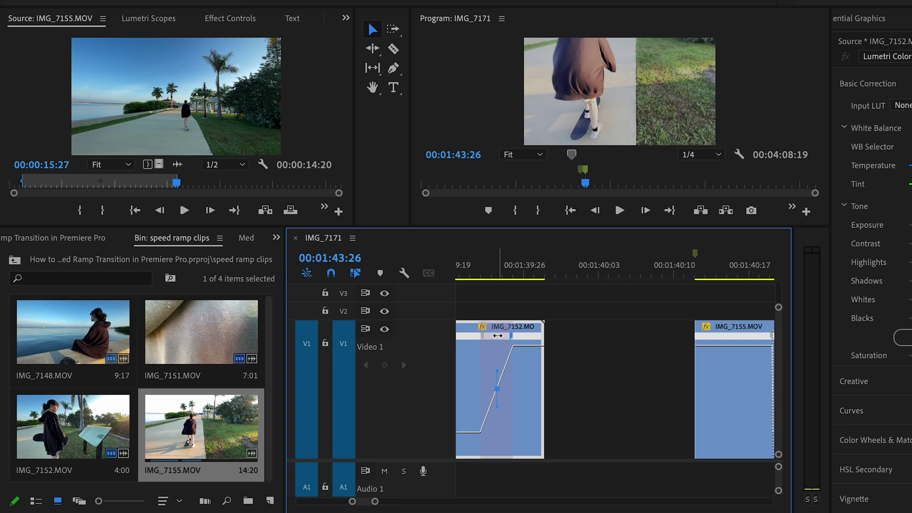
pyautogui.moveTo(498, 377); pyautogui.dragTo(525, 381)
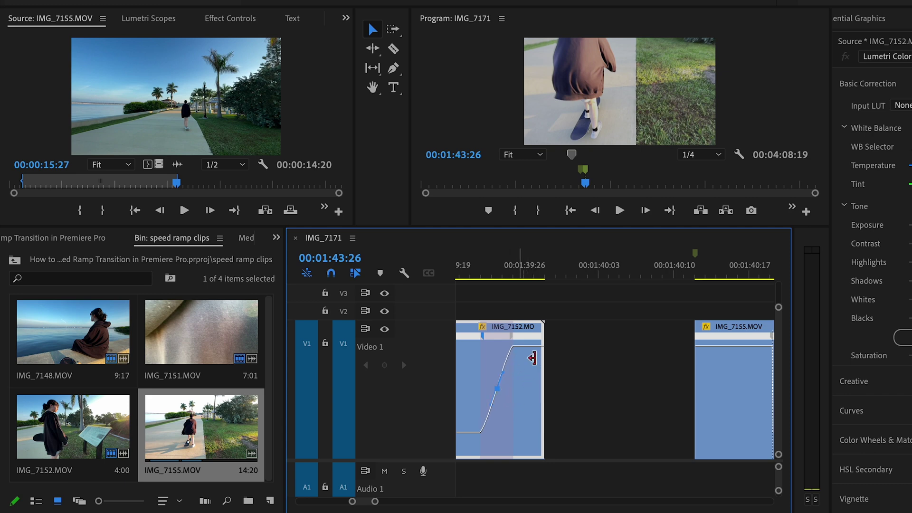
# Step: Widen the speed ramp on IMG_7152.MOV for a longer acceleration and adjust its curve for a smoother ease
pyautogui.hscroll(-3, 591, 353)
pyautogui.hscroll(2, 616, 353)
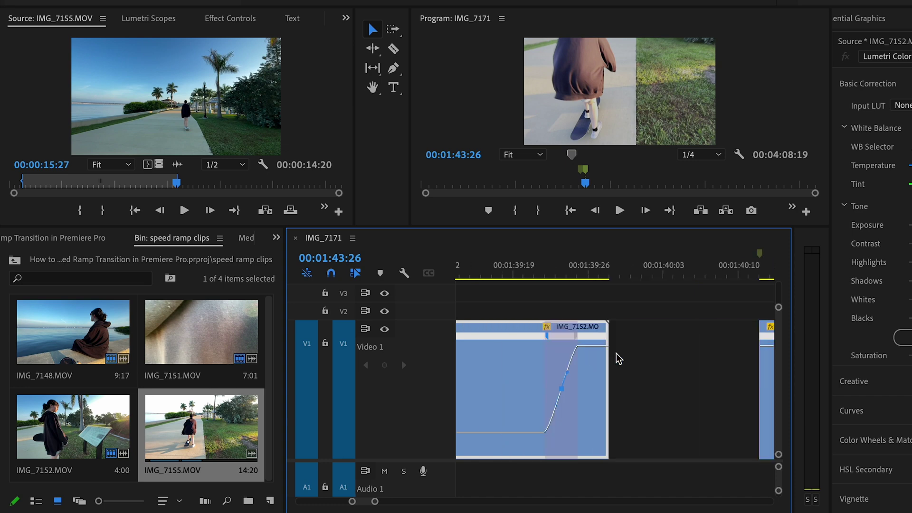
pyautogui.hscroll(-1, 617, 357)
pyautogui.moveTo(631, 337); pyautogui.dragTo(496, 369)
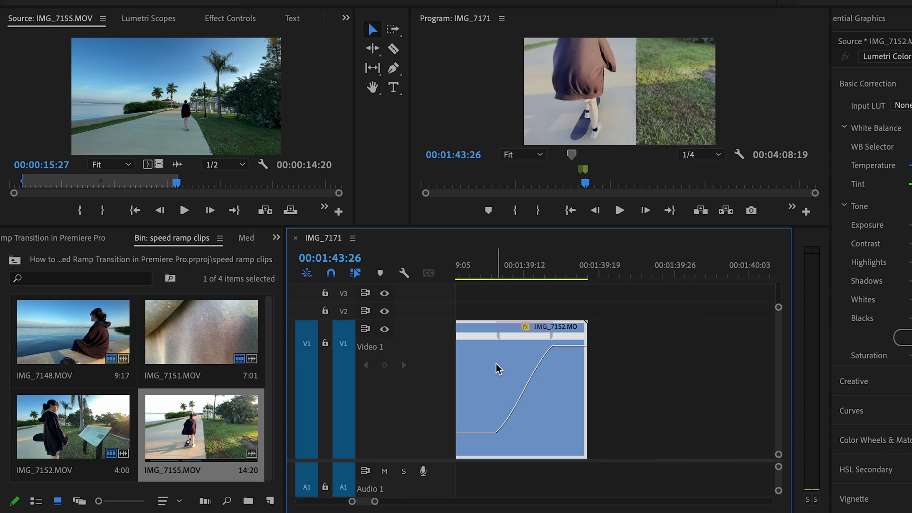
pyautogui.click(529, 335)
pyautogui.moveTo(531, 375); pyautogui.dragTo(546, 382)
# Step: Split the speed keyframe on IMG_7155.MOV into a slowing ramp and bend it into a smooth S-curve
pyautogui.hscroll(4, 663, 375)
pyautogui.click(643, 380)
pyautogui.moveTo(690, 337); pyautogui.dragTo(763, 345)
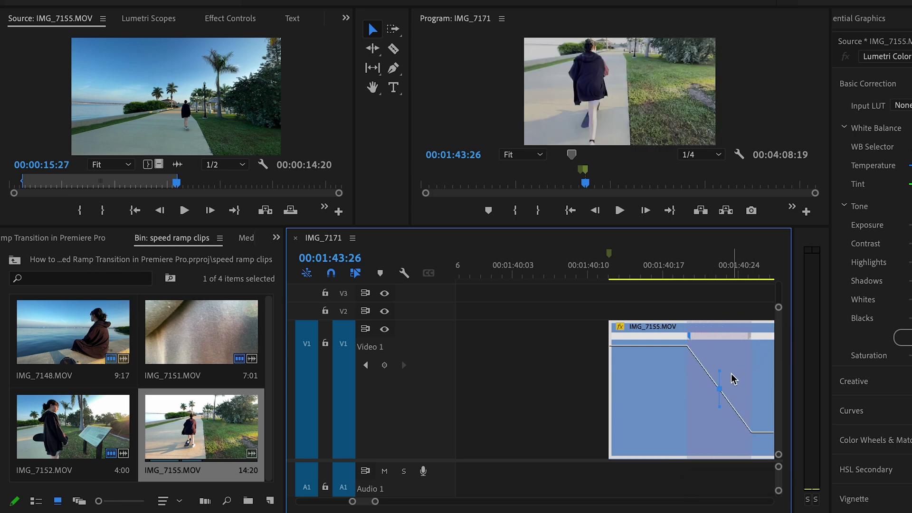
pyautogui.click(716, 378)
pyautogui.moveTo(714, 374); pyautogui.dragTo(683, 397)
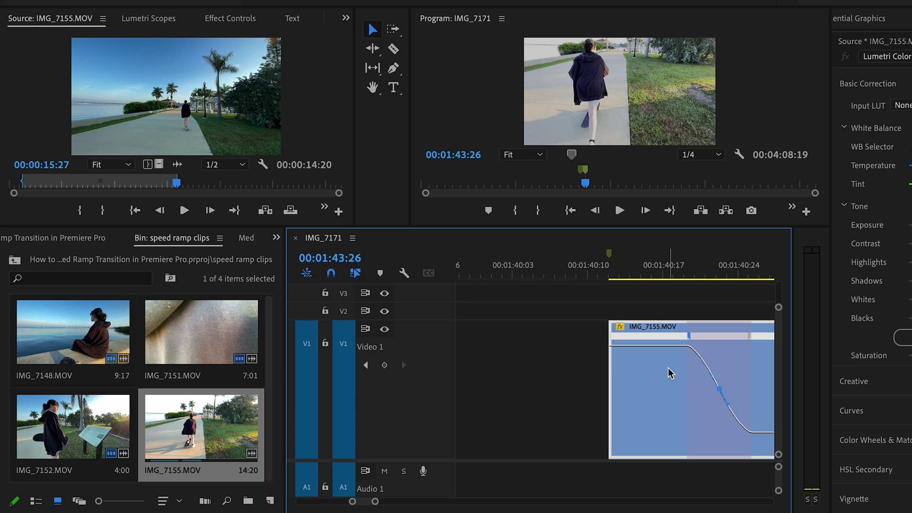
# Step: Close the gap between the ramped clips by moving IMG_7155.MOV back against IMG_7152.MOV
pyautogui.click(655, 366)
pyautogui.moveTo(658, 368); pyautogui.dragTo(554, 382)
pyautogui.scroll(5, 551, 384)
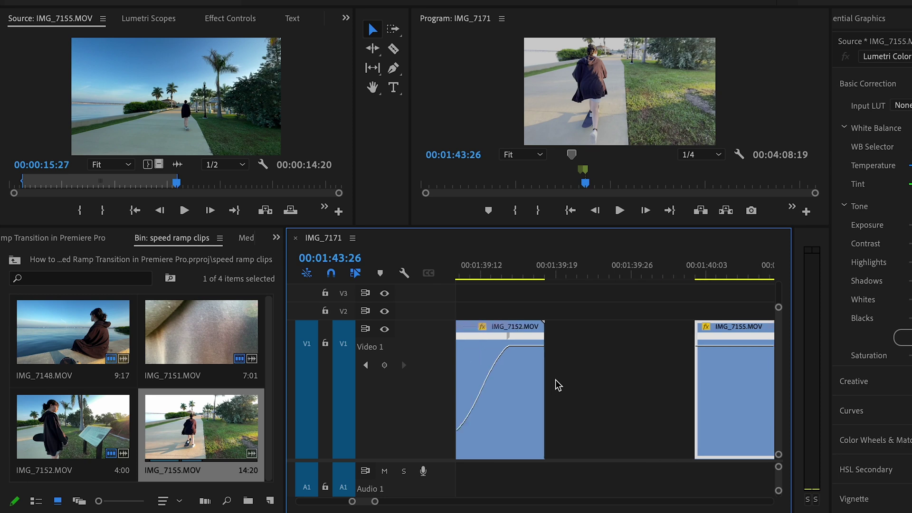
pyautogui.moveTo(720, 364); pyautogui.dragTo(581, 378)
# Step: Play back the speed ramp transition from IMG_7152.MOV into IMG_7155.MOV, starting at 00:01:37:29
pyautogui.scroll(6, 581, 369)
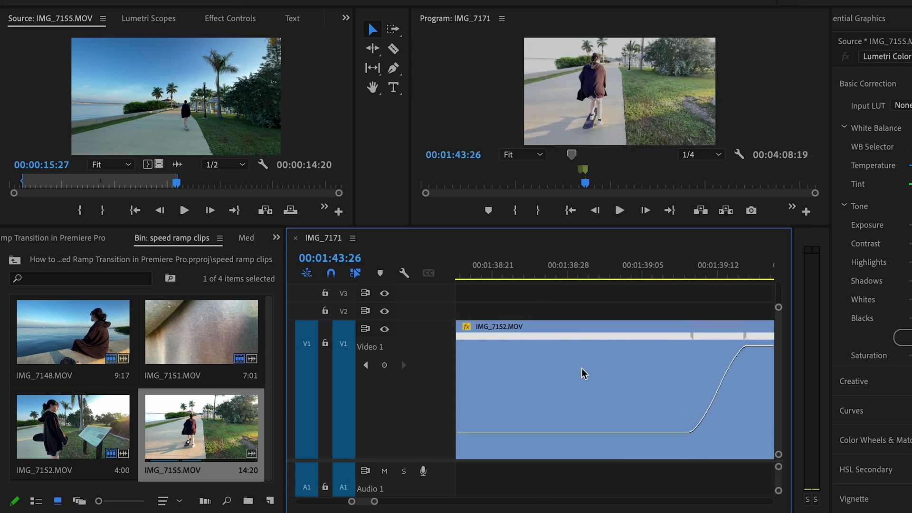
pyautogui.click(536, 274)
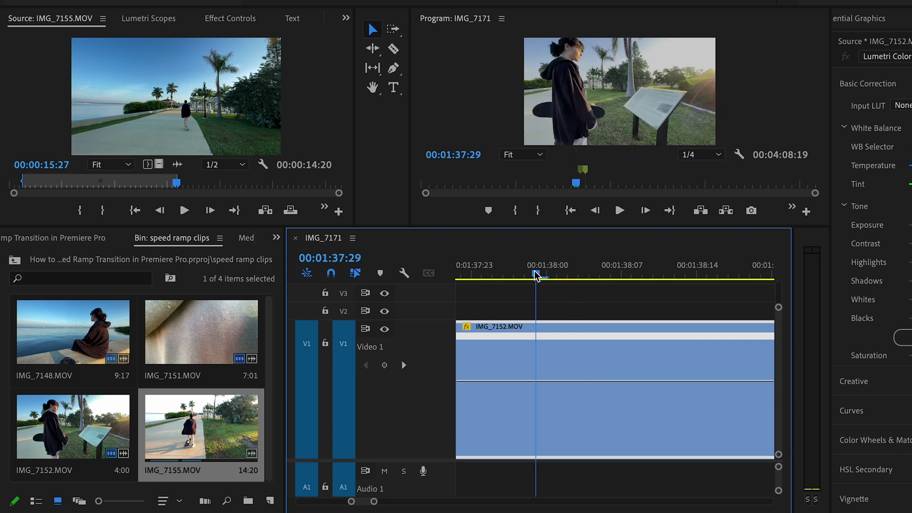
pyautogui.press('space')
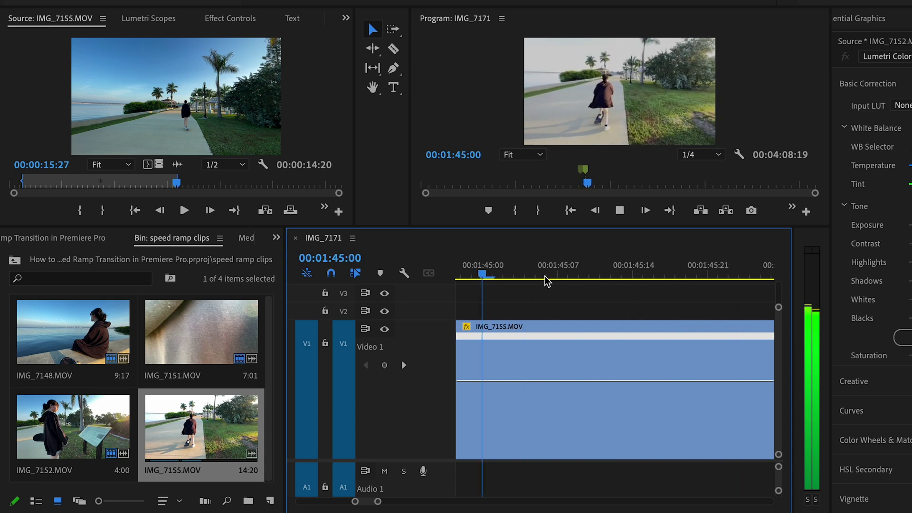
pyautogui.press('space')
# Step: Select IMG_7152.MOV and IMG_7155.MOV and move them together directly after IMG_7151.MOV on V1
pyautogui.scroll(5, 601, 317)
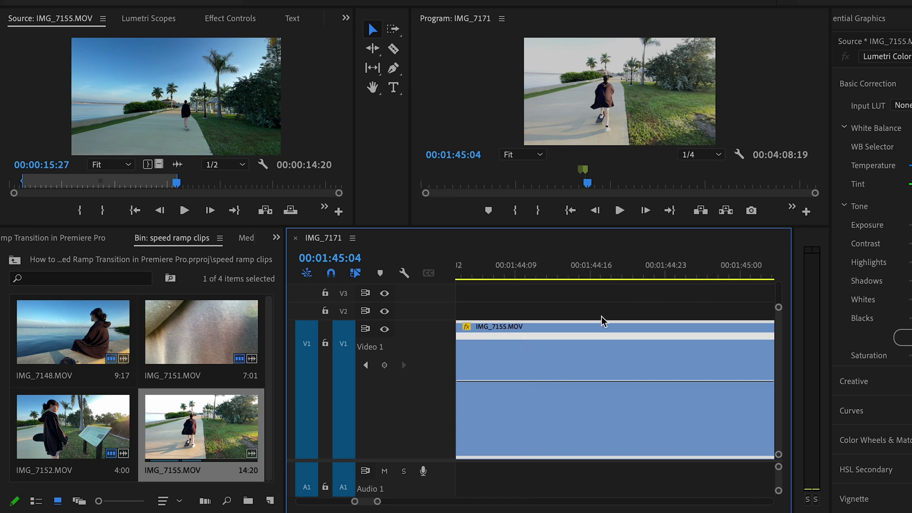
pyautogui.scroll(5, 595, 316)
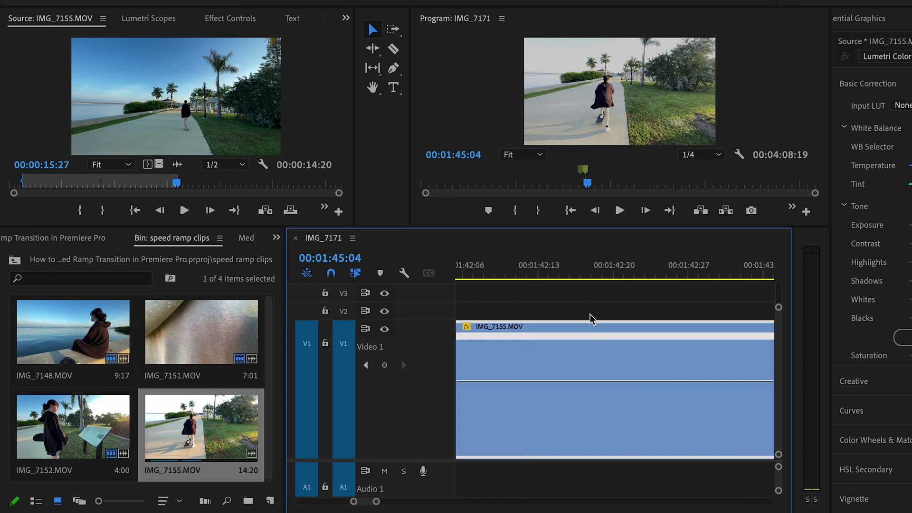
pyautogui.scroll(-4, 590, 313)
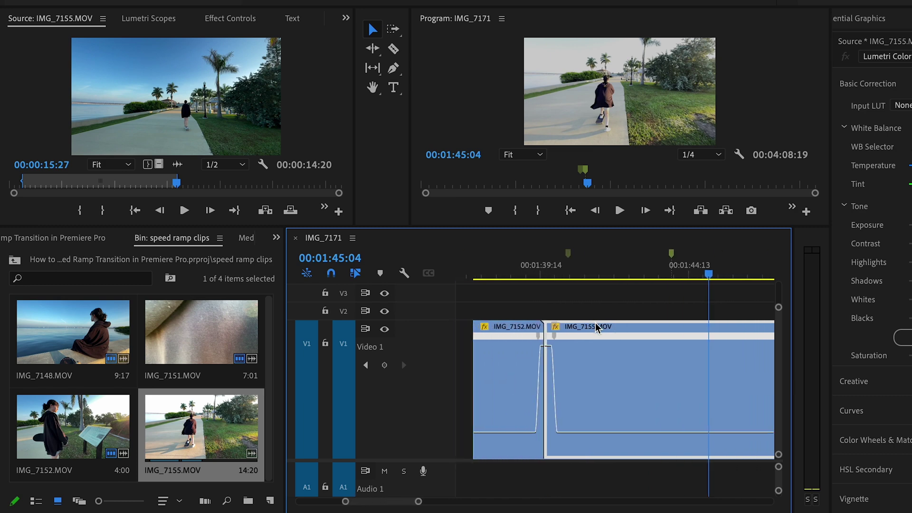
pyautogui.scroll(5, 596, 322)
pyautogui.moveTo(679, 298); pyautogui.dragTo(519, 373)
pyautogui.click(703, 358)
pyautogui.scroll(10, 531, 362)
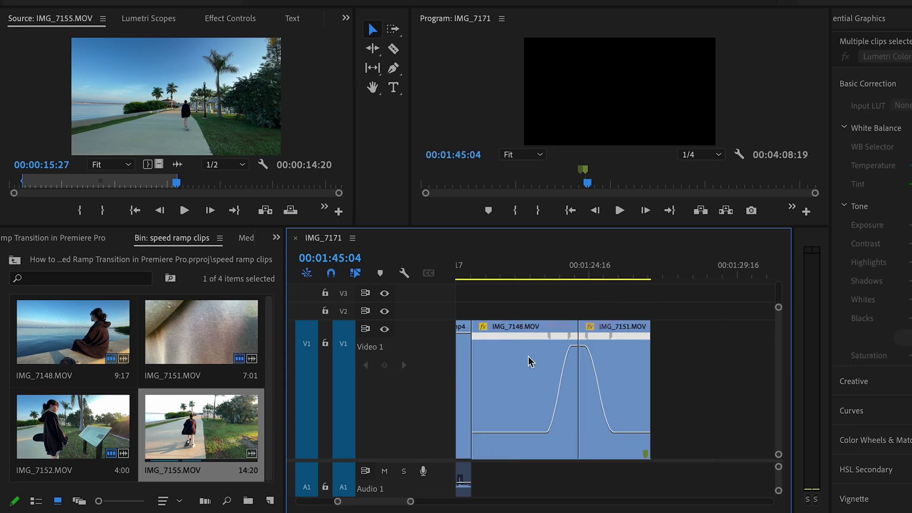
pyautogui.scroll(-2, 531, 362)
pyautogui.moveTo(731, 352); pyautogui.dragTo(602, 357)
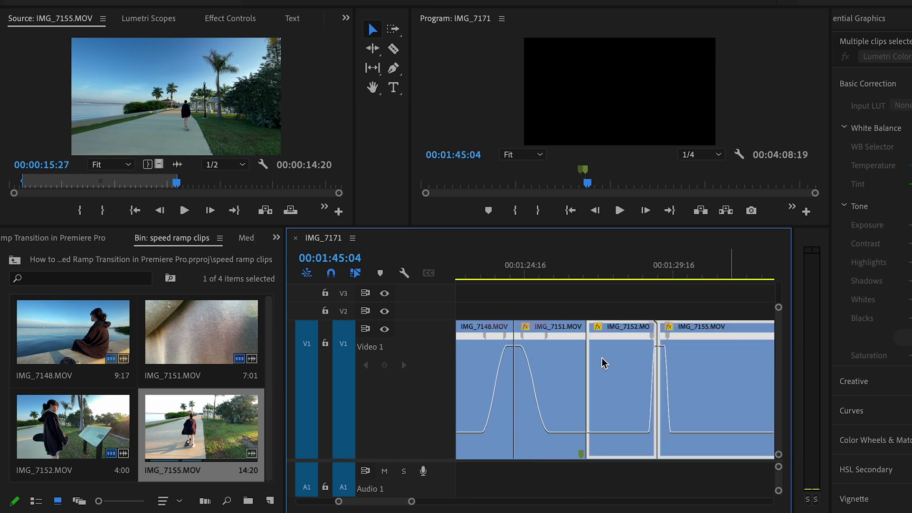
# Step: Play back all four joined clips from the start of IMG_7148.MOV through the transition into IMG_7155.MOV
pyautogui.scroll(4, 610, 354)
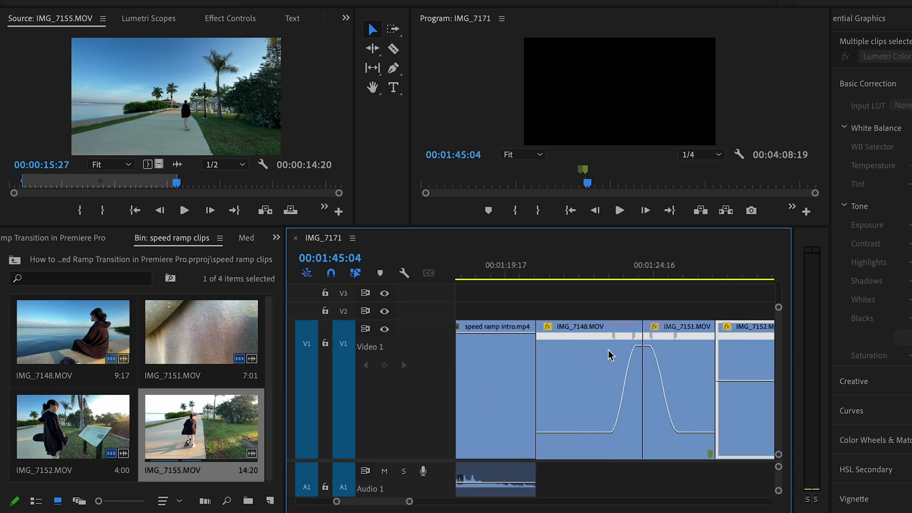
pyautogui.click(558, 269)
pyautogui.press('space')
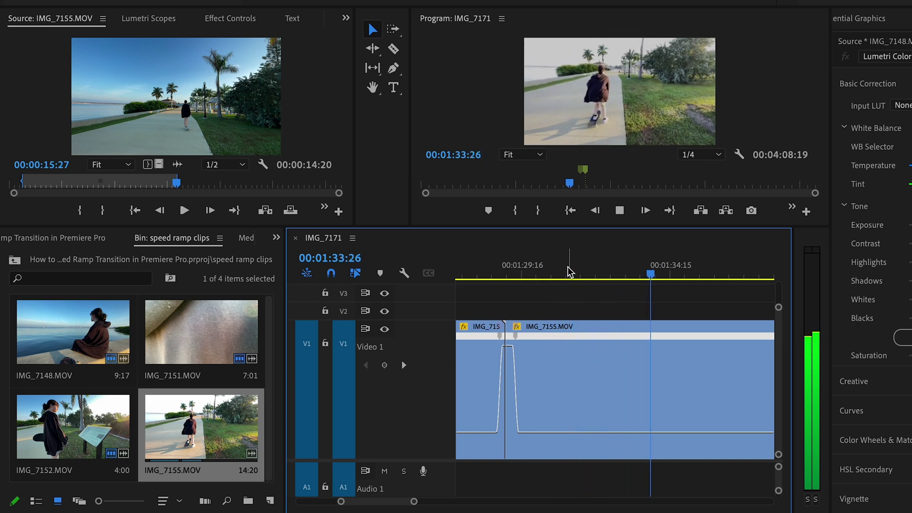
pyautogui.press('space')
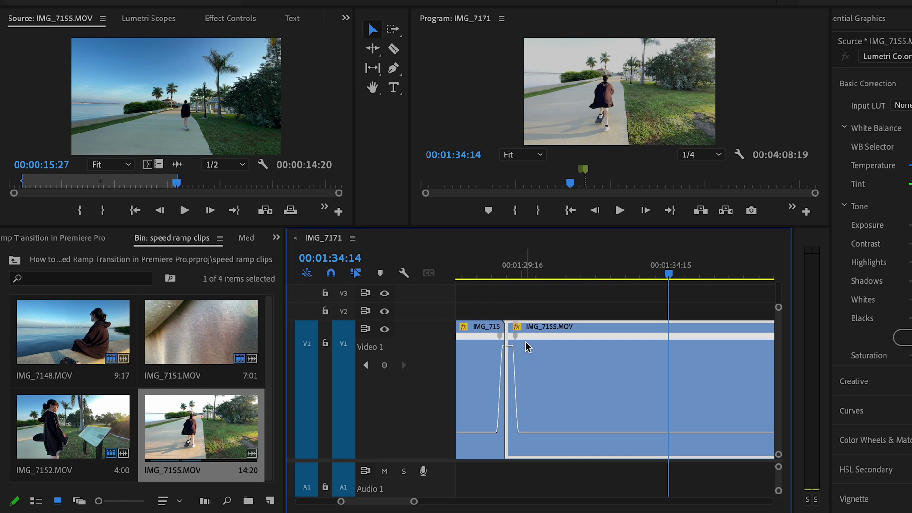
# Step: Scrub across the joined clips to review their speed ramps and place the playhead at 00:01:22:00 in IMG_7148.MOV
pyautogui.scroll(6, 585, 304)
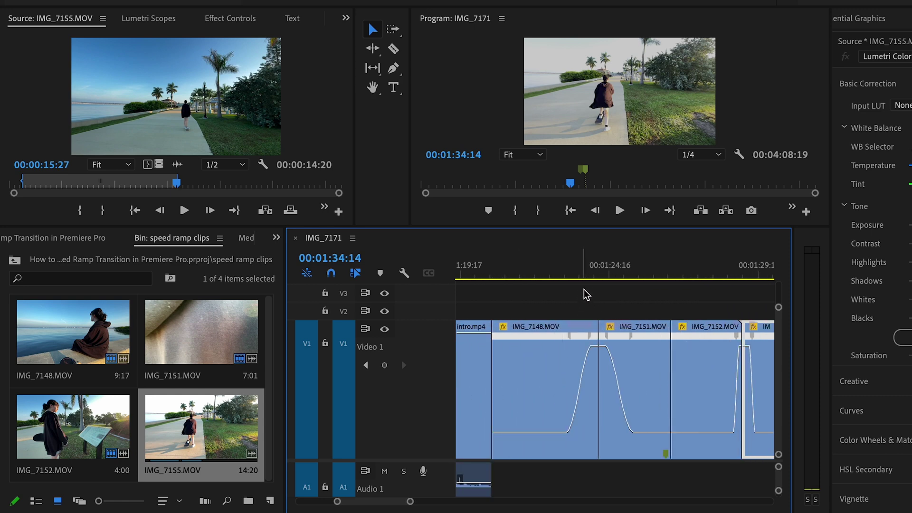
pyautogui.moveTo(566, 269); pyautogui.dragTo(712, 269)
pyautogui.scroll(-1, 698, 276)
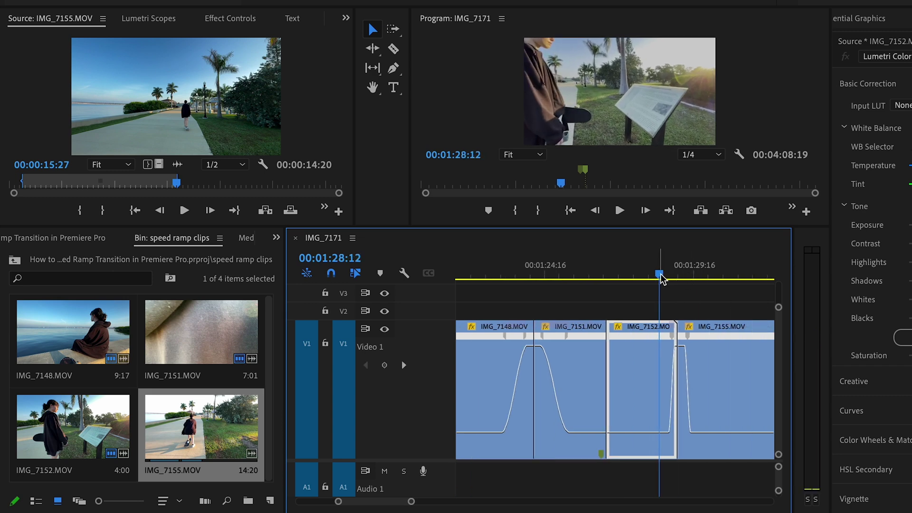
pyautogui.moveTo(660, 276); pyautogui.dragTo(483, 304)
pyautogui.scroll(3, 483, 301)
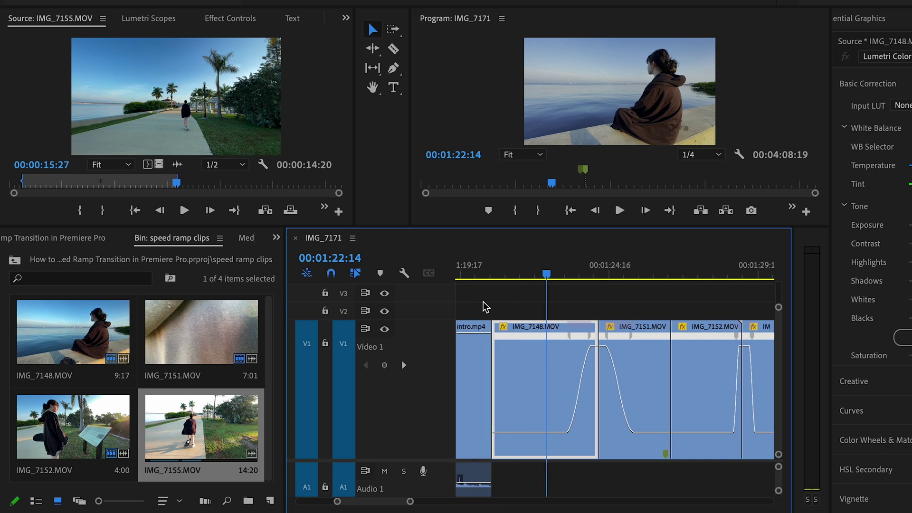
pyautogui.moveTo(546, 273); pyautogui.dragTo(522, 277)
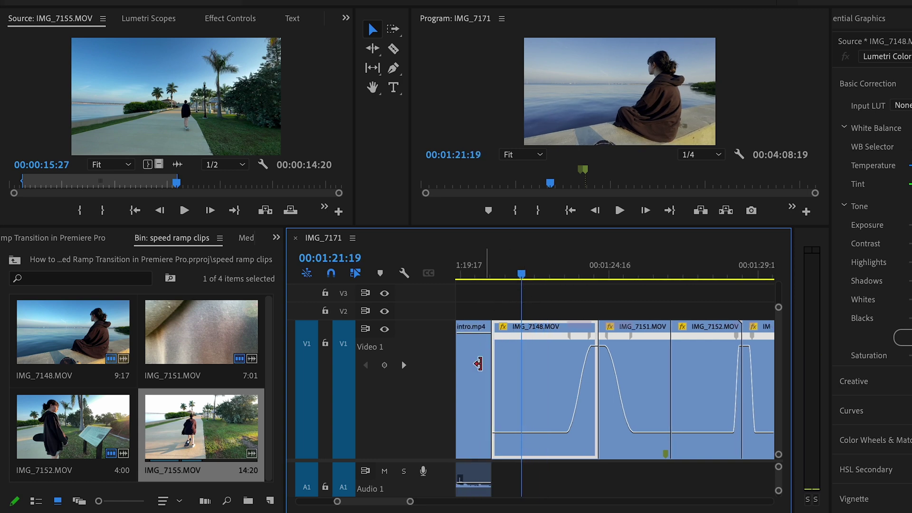
pyautogui.moveTo(523, 275); pyautogui.dragTo(533, 303)
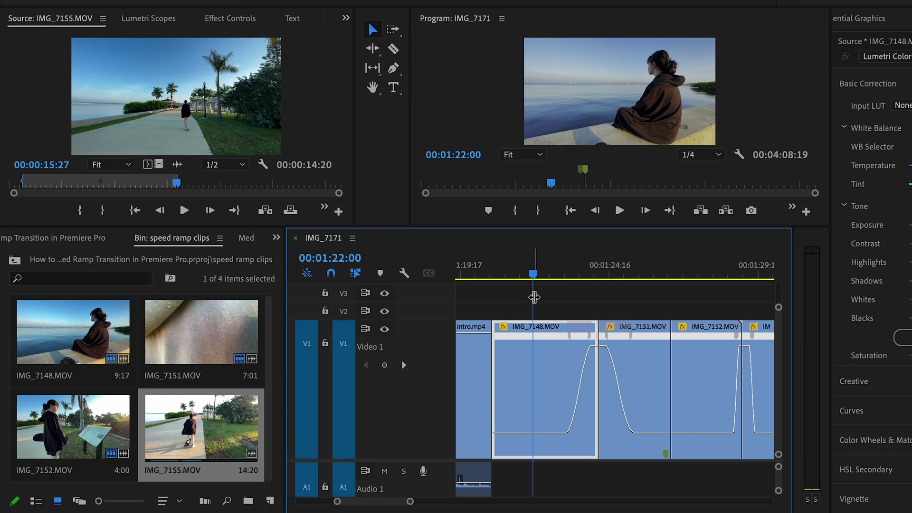
# Step: Play both speed ramp transitions from 00:01:22:00 into IMG_7155.MOV and save the project
pyautogui.press('space')
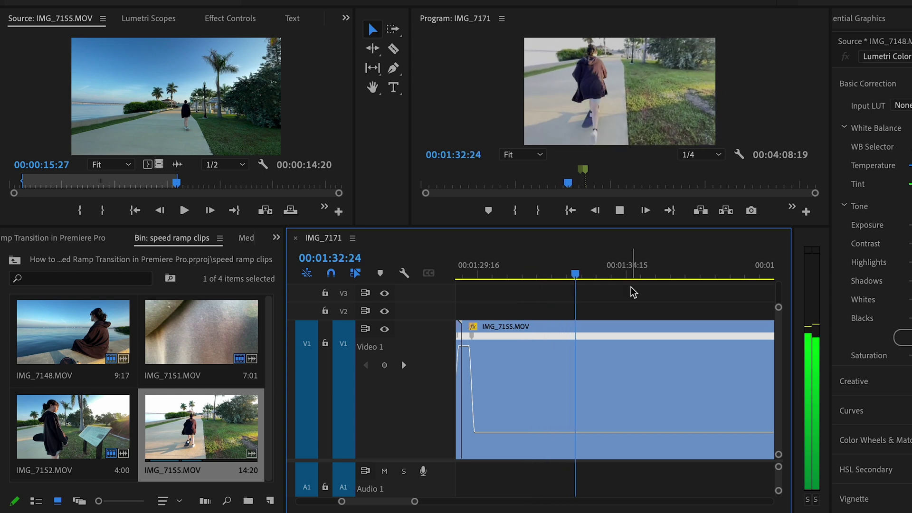
pyautogui.press('space')
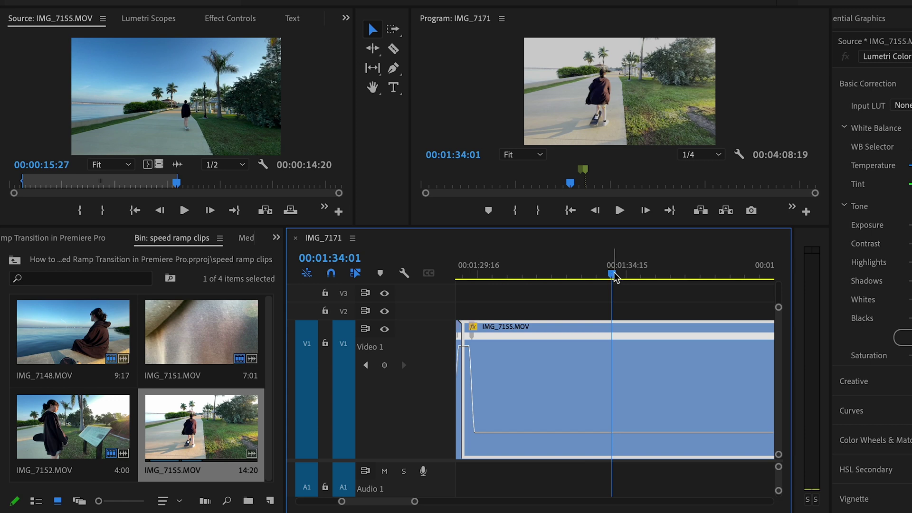
pyautogui.hotkey('ctrl', 's')
# Step: Scrub through the speed ramp transition from IMG_7148.MOV into IMG_7151.MOV to inspect it
pyautogui.moveTo(612, 275); pyautogui.dragTo(561, 278)
pyautogui.scroll(5, 555, 287)
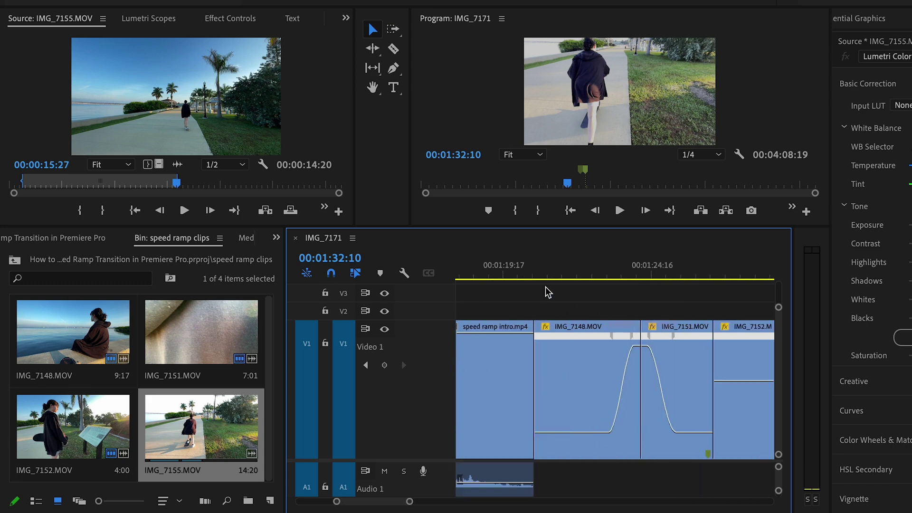
pyautogui.click(576, 275)
pyautogui.moveTo(578, 275); pyautogui.dragTo(566, 280)
pyautogui.moveTo(571, 278); pyautogui.dragTo(700, 266)
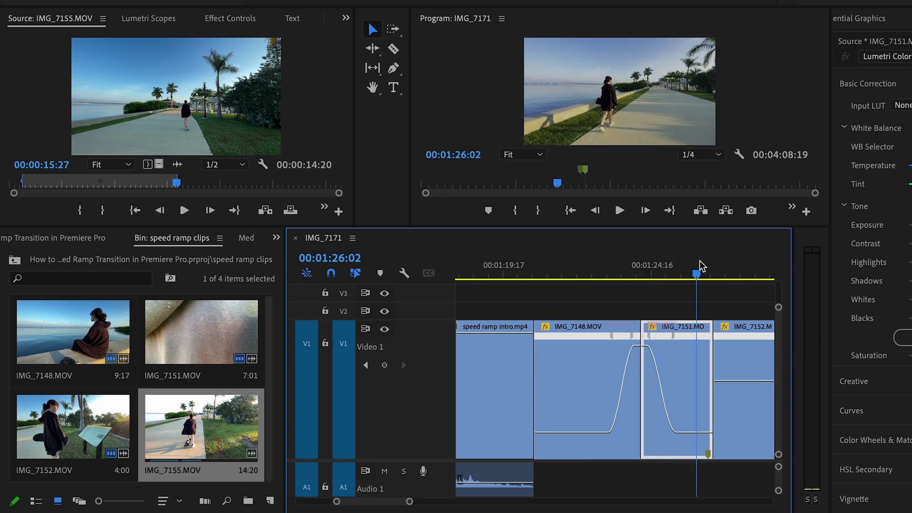